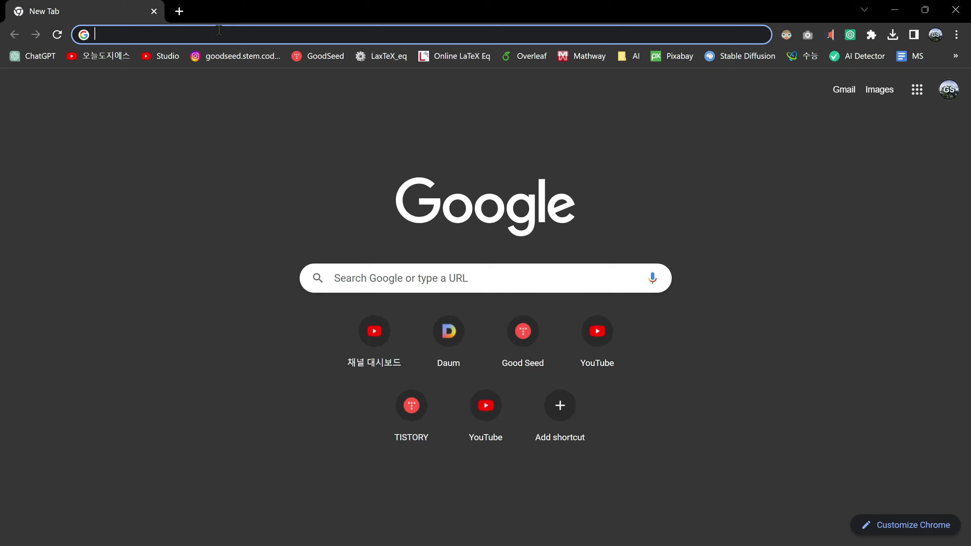
Go to python.org and open its page listing all Python releases
type("python.org")
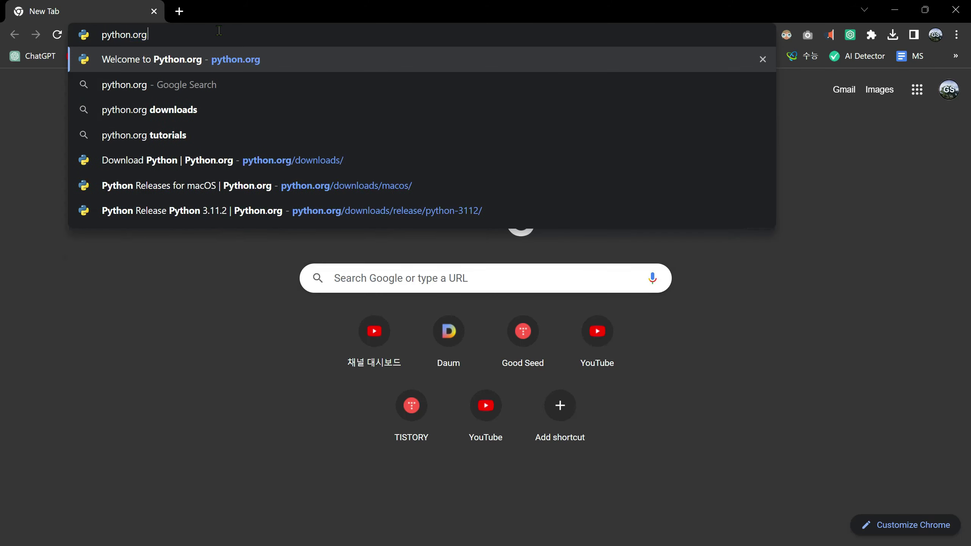
key("Return")
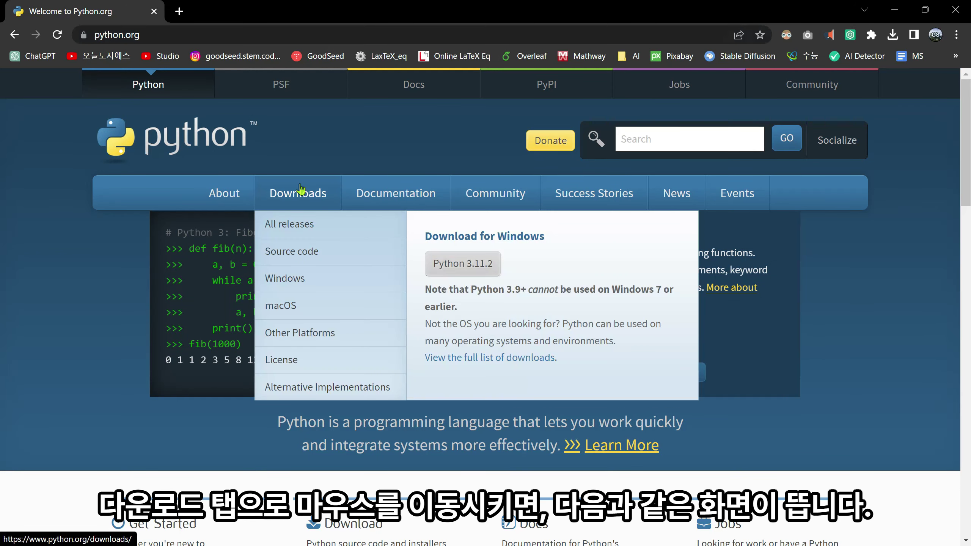
mouse_move(443, 256)
mouse_move(302, 193)
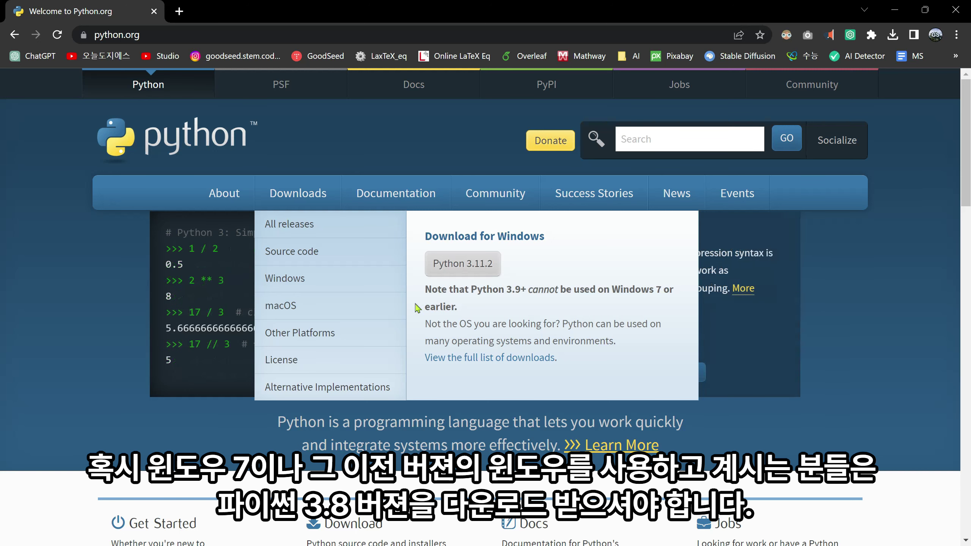
left_click(309, 231)
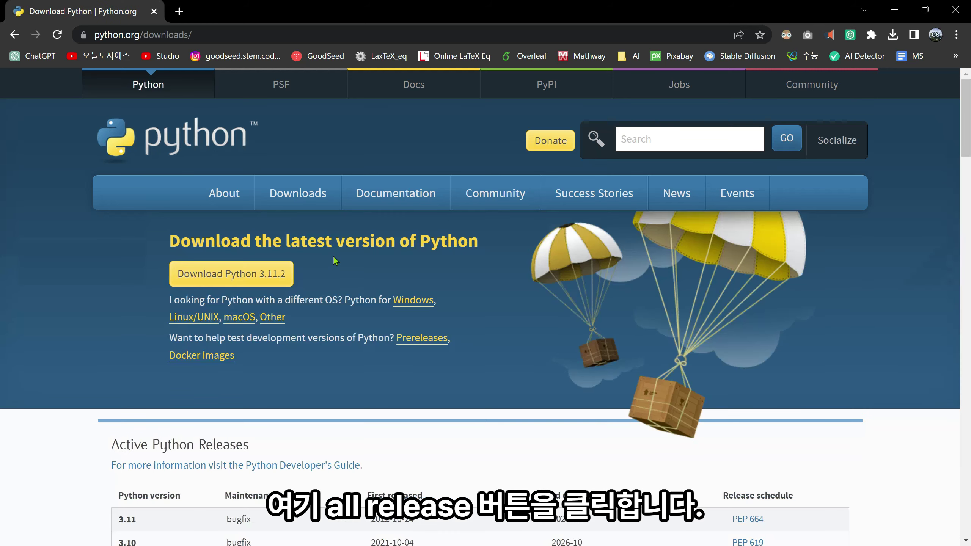
Open the Python 3.8.9 release page from the list of specific releases and go to its Files section
scroll(351, 275, "down", 10)
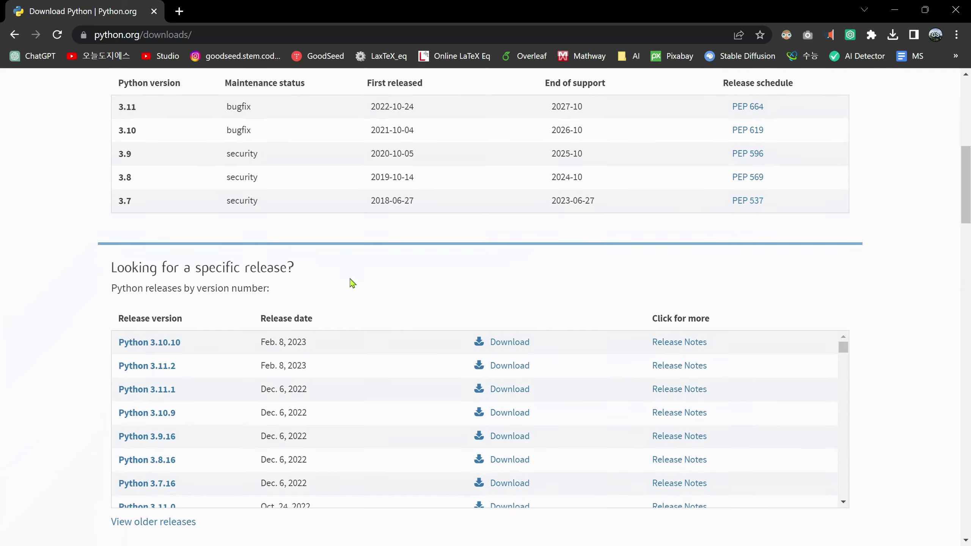
scroll(351, 282, "down", 3)
scroll(274, 266, "down", 8)
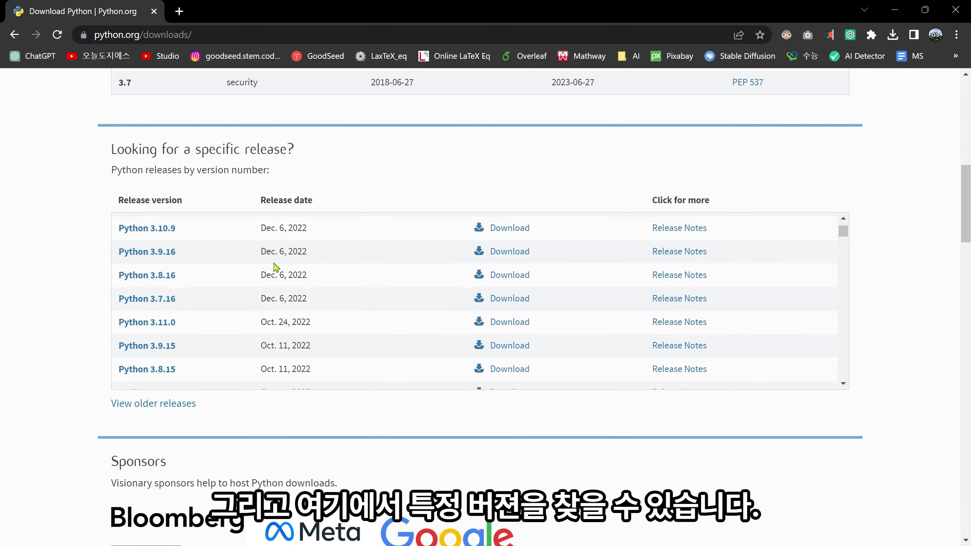
scroll(273, 264, "down", 10)
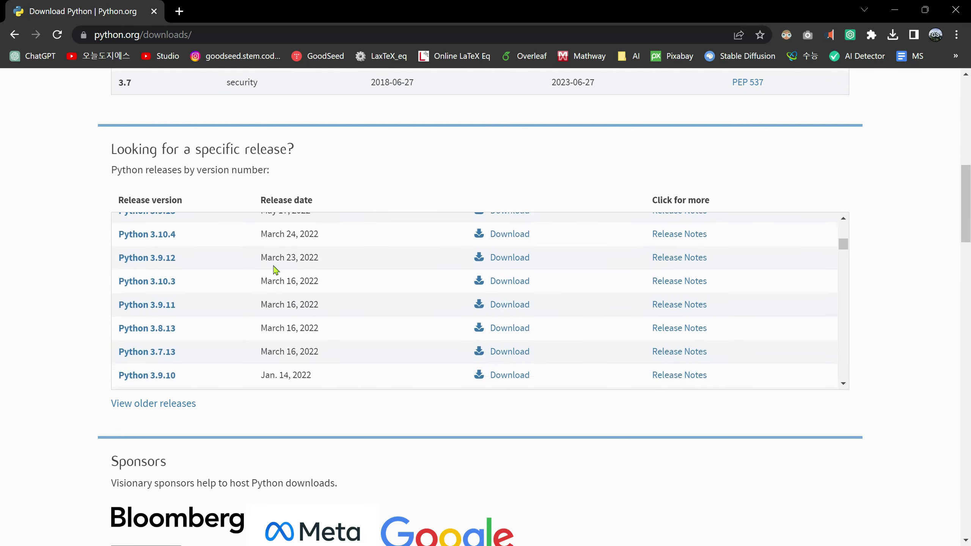
scroll(274, 269, "down", 5)
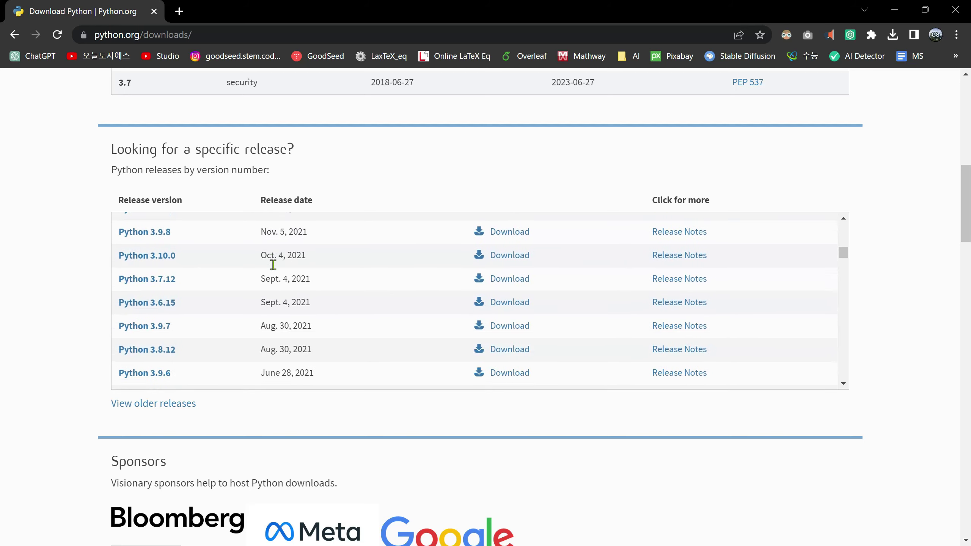
scroll(274, 269, "down", 2)
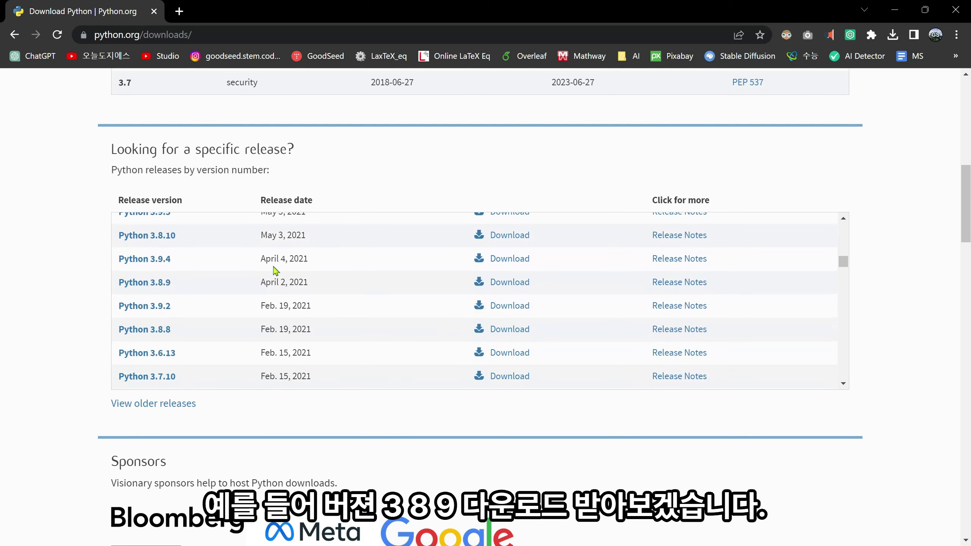
left_click(158, 291)
scroll(332, 317, "down", 6)
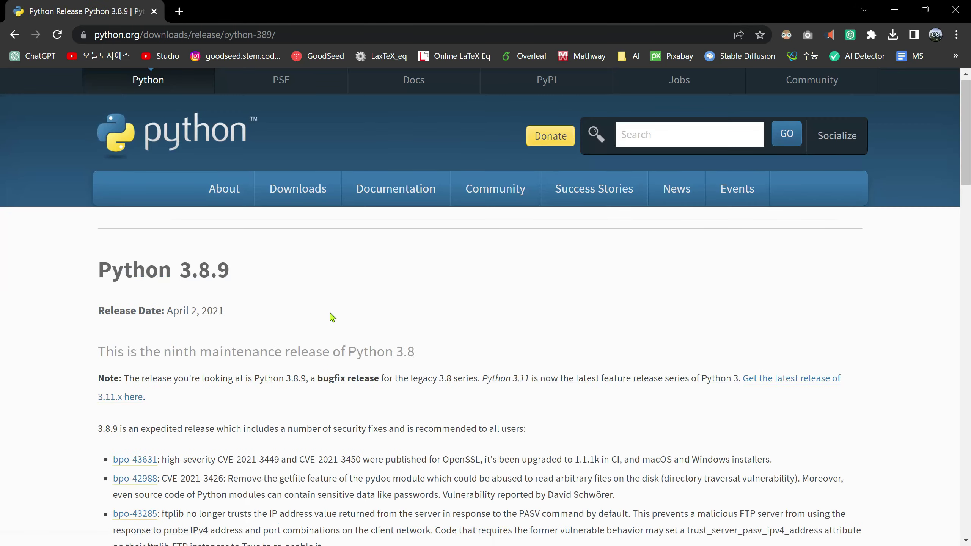
scroll(332, 317, "down", 15)
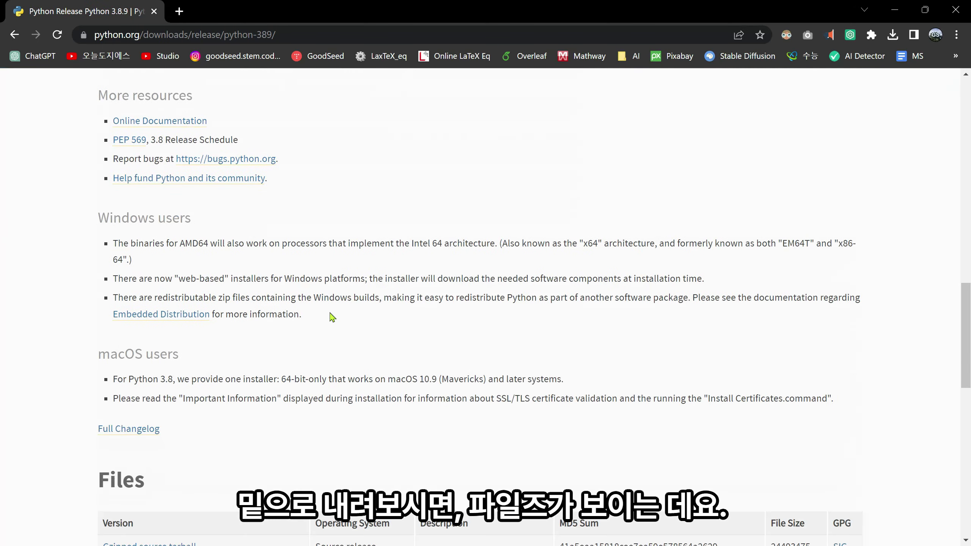
scroll(332, 317, "down", 5)
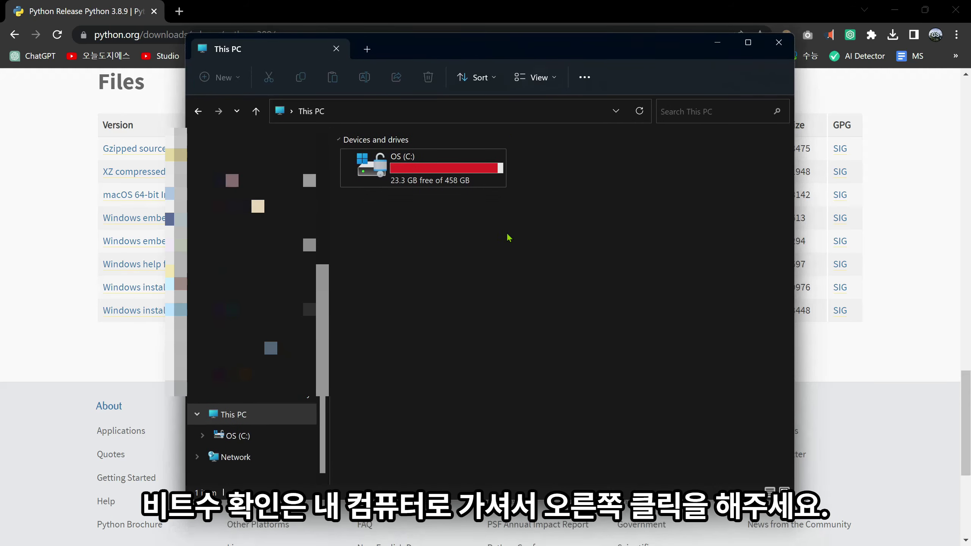
Check the computer's system type in the properties of This PC, then put the system windows away
right_click(496, 271)
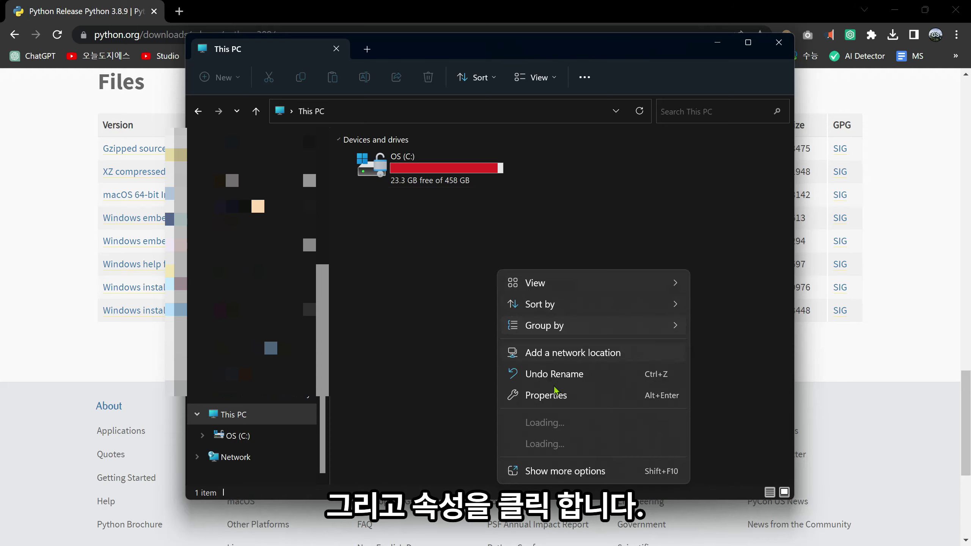
left_click(552, 398)
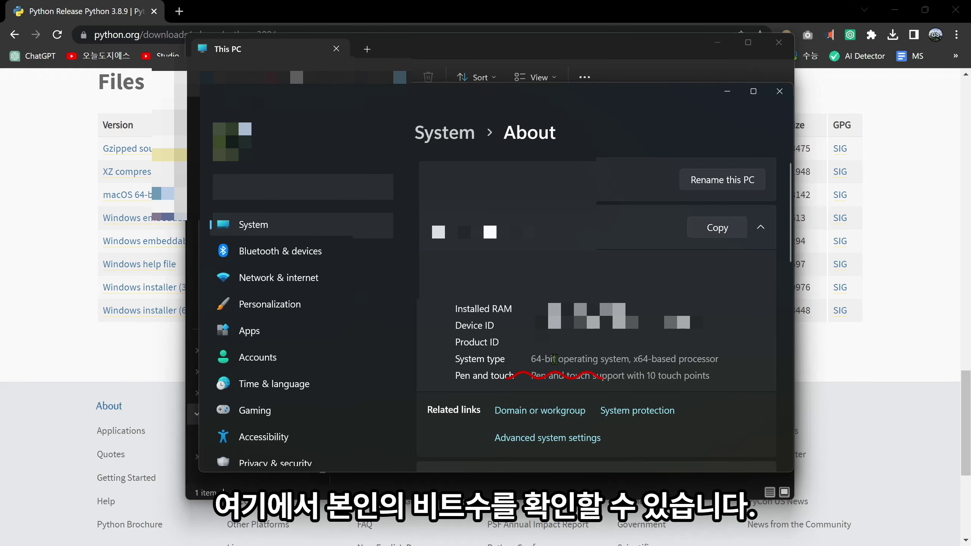
left_click_drag(531, 359, 555, 357)
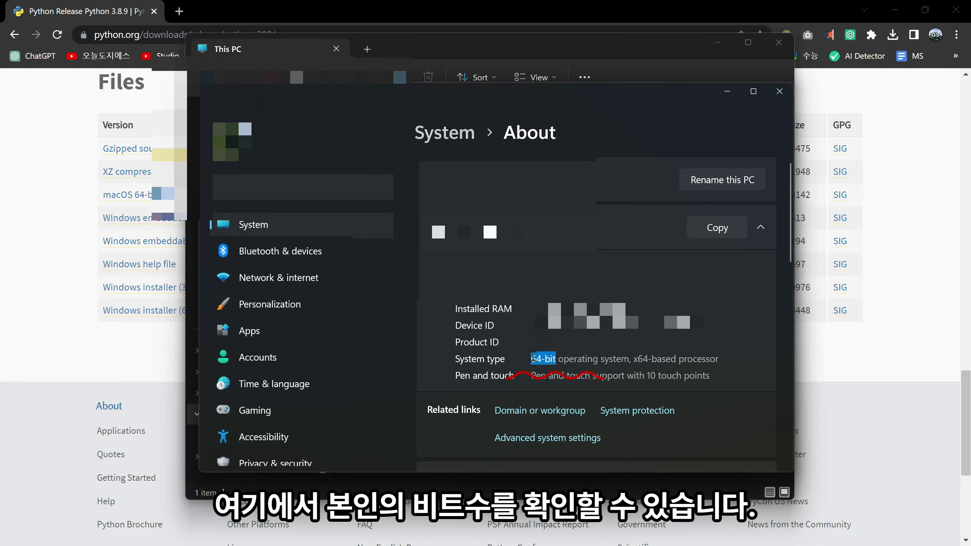
left_click(559, 356)
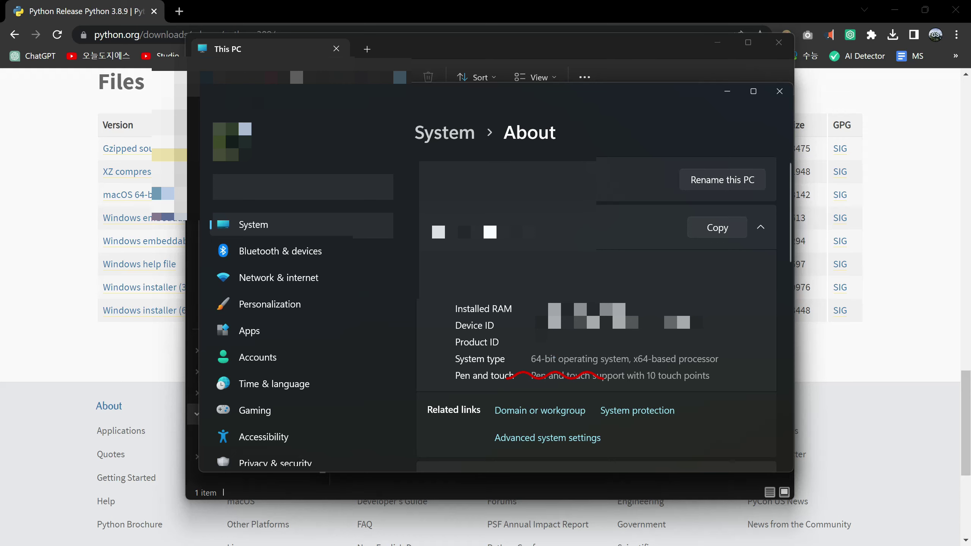
left_click(779, 92)
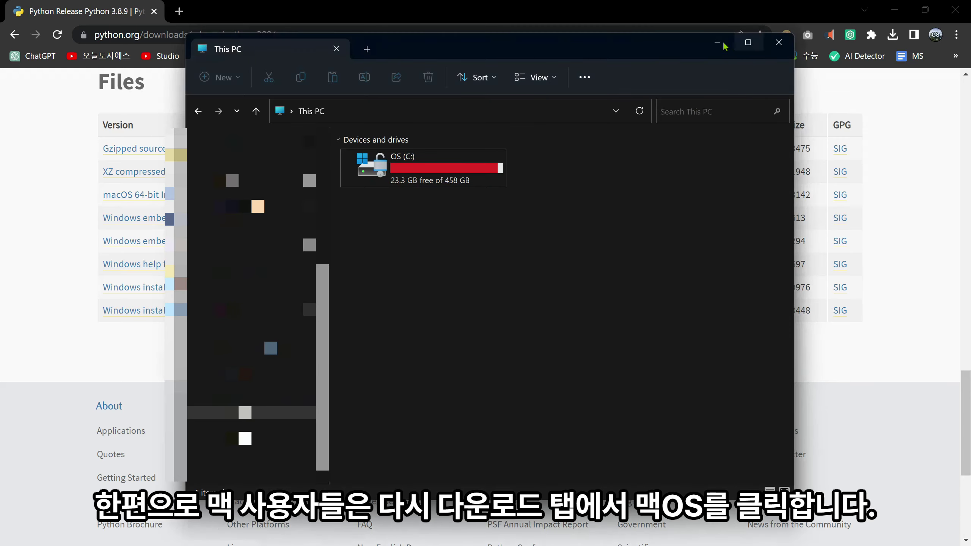
left_click(717, 42)
Open the latest Python 3 release from the macOS releases page and examine its downloadable files
scroll(359, 271, "up", 20)
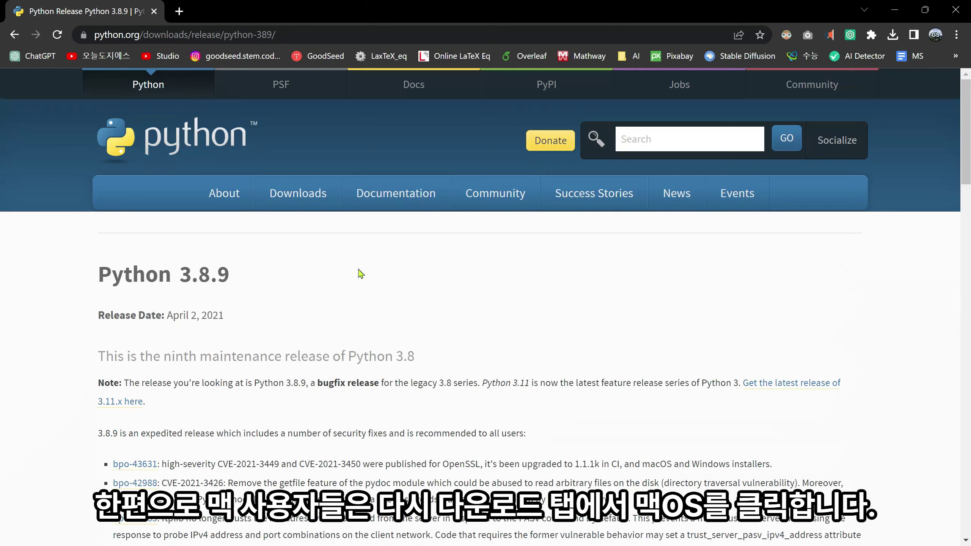
mouse_move(302, 200)
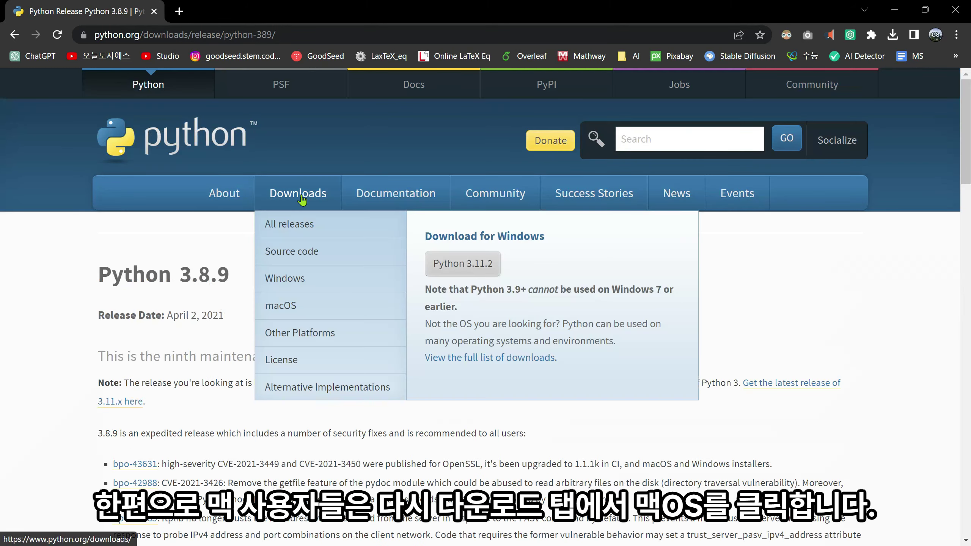
left_click(293, 308)
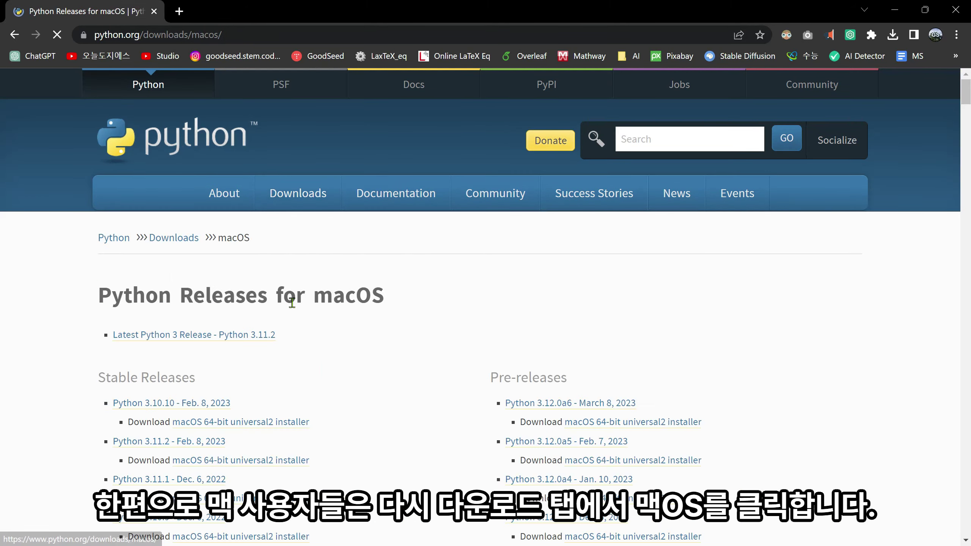
left_click(237, 340)
scroll(298, 328, "down", 10)
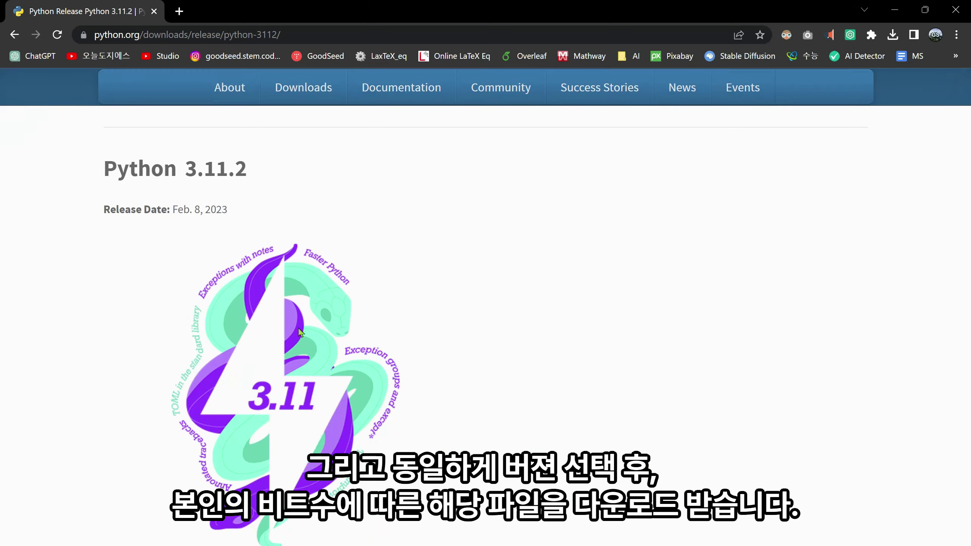
scroll(300, 333, "down", 18)
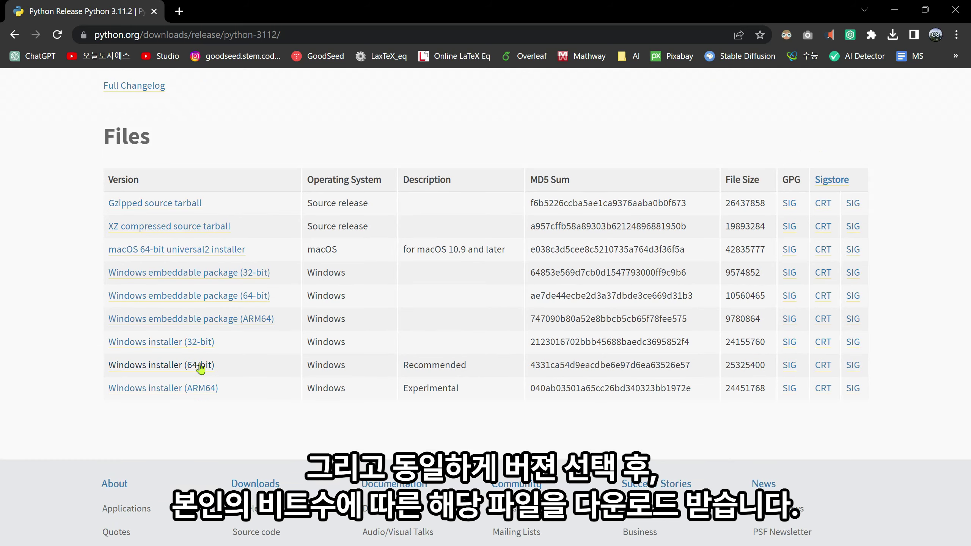
Download the Python 3.11.2 installer for Windows from the site's Downloads section
scroll(306, 354, "up", 20)
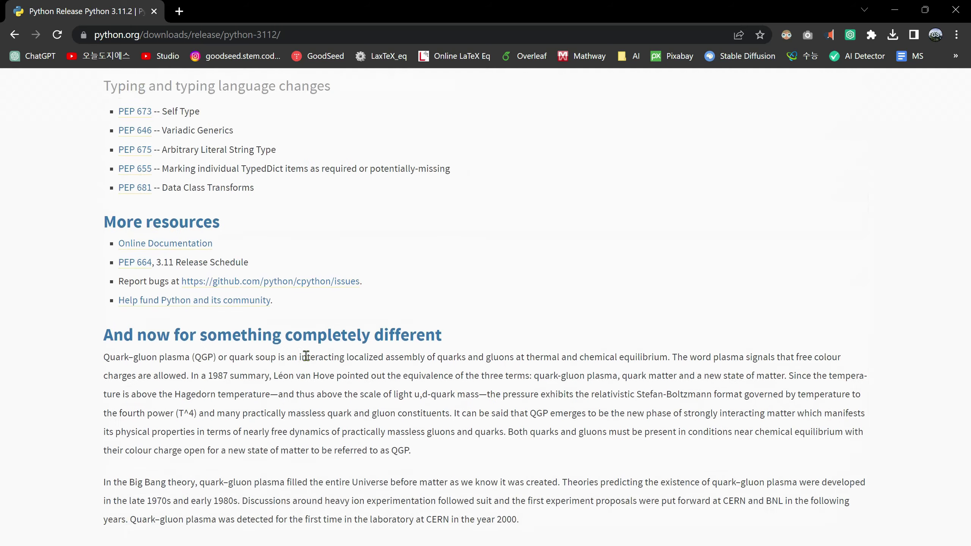
scroll(306, 356, "up", 5)
mouse_move(309, 212)
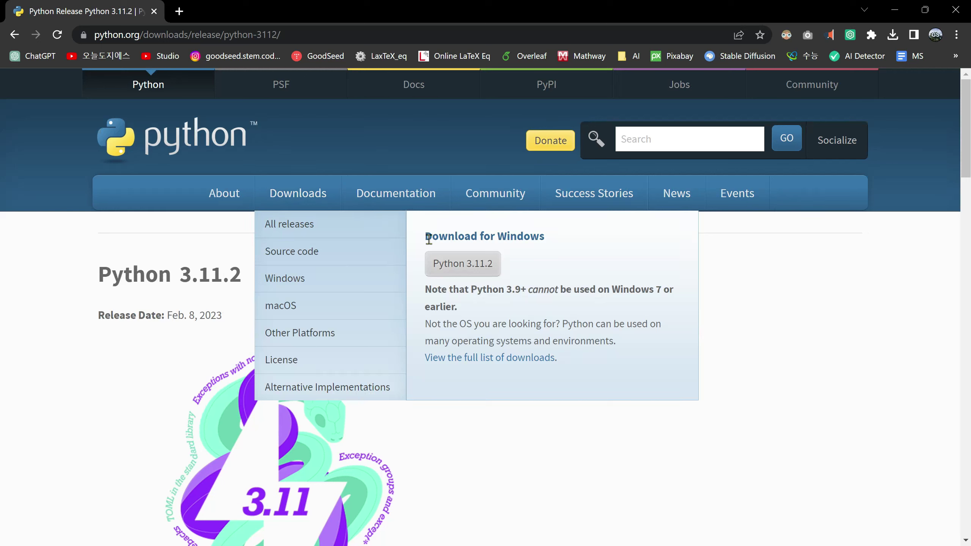
left_click(454, 269)
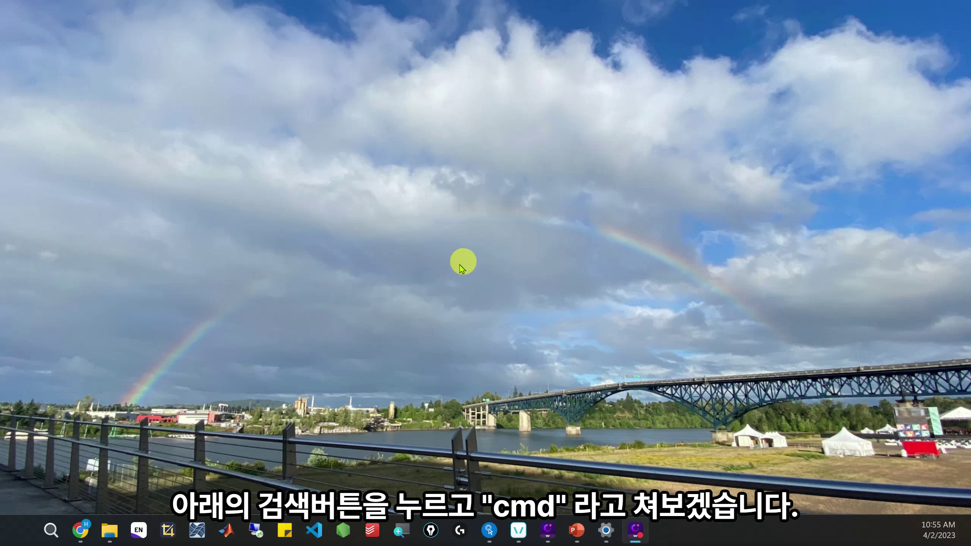
Search Windows for cmd, open Command Prompt, and move its window up to the upper middle of the desktop
left_click(51, 530)
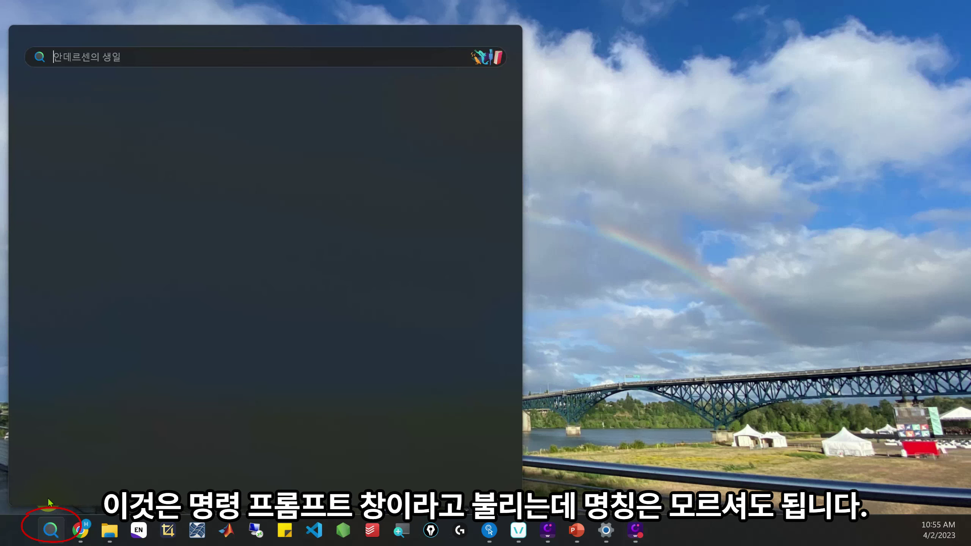
type("cmd")
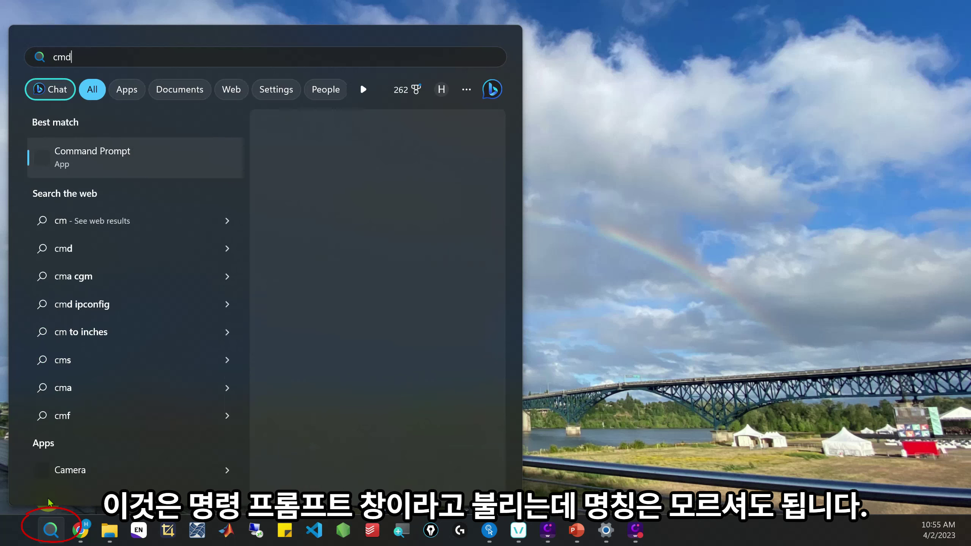
left_click(136, 156)
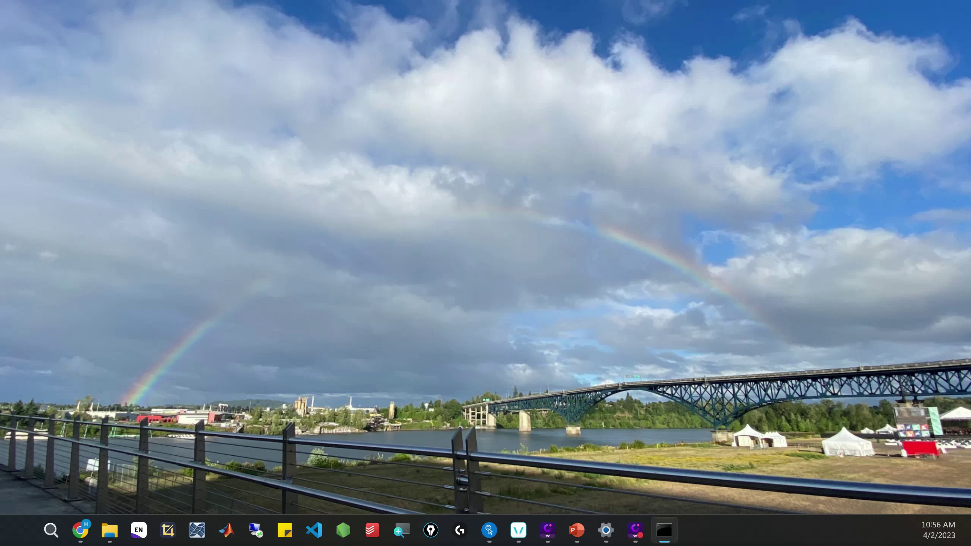
left_click_drag(411, 396, 494, 88)
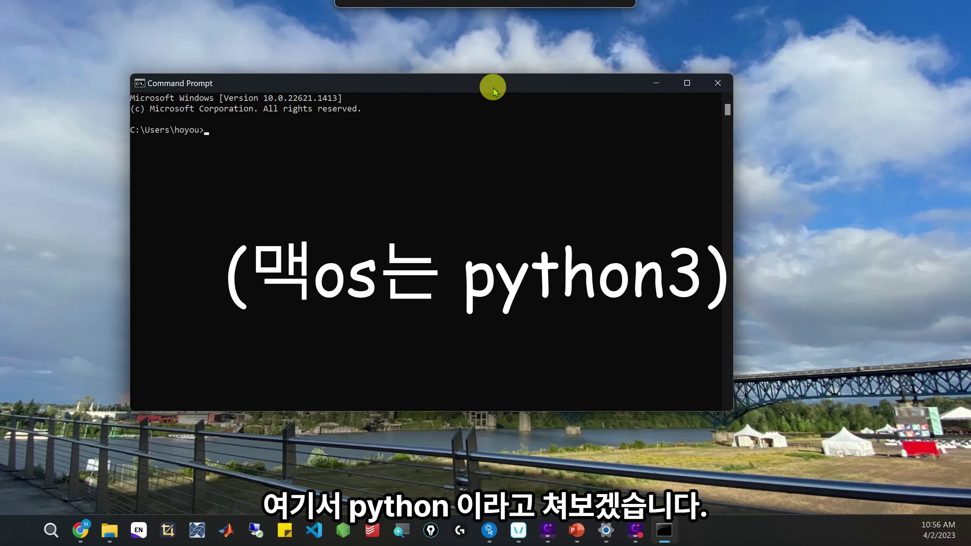
Start the Python interpreter with the python command and run print("hello") as a test
type("python")
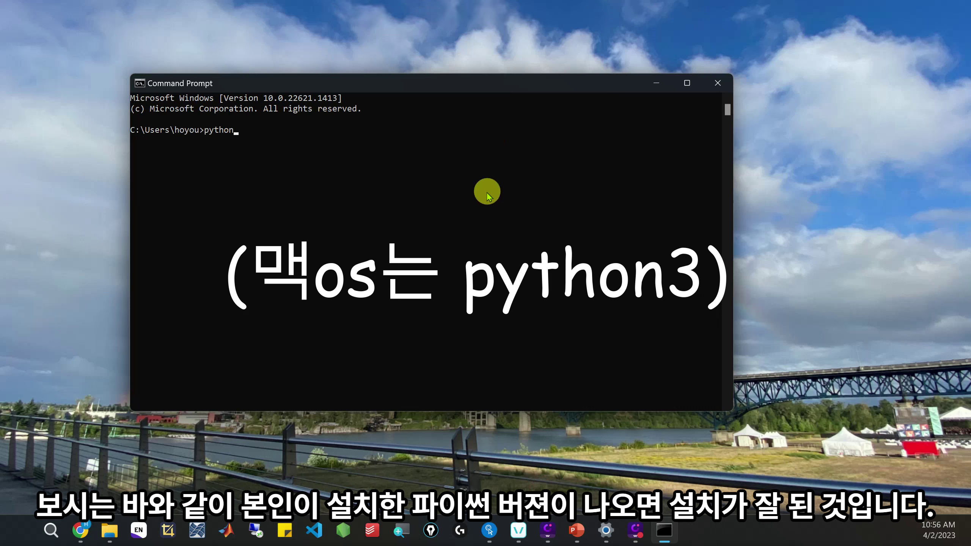
key("Return")
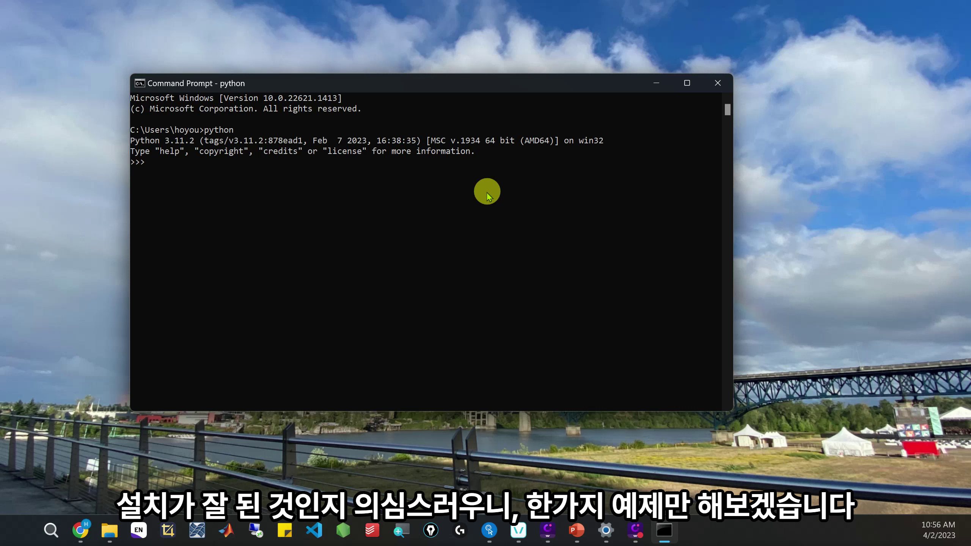
type("print(\"hello")
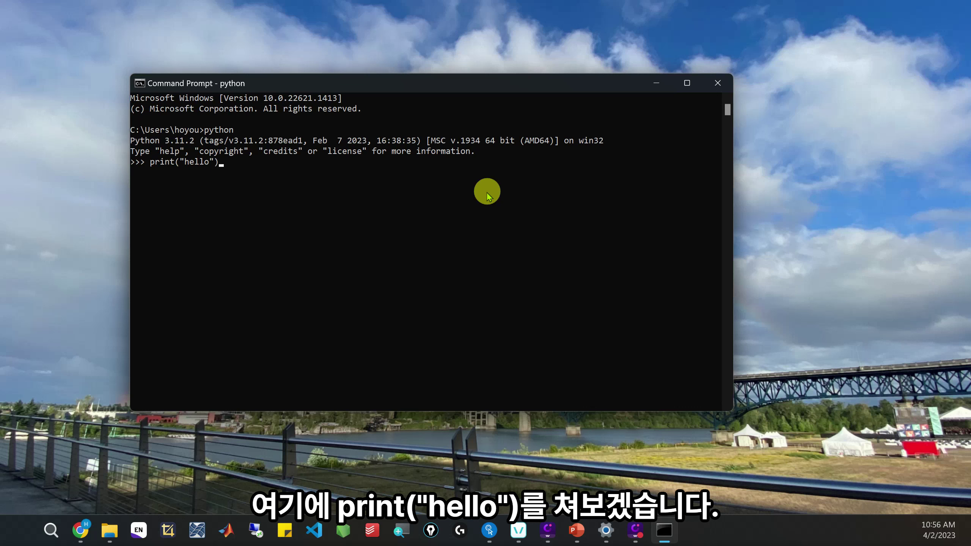
key("Return")
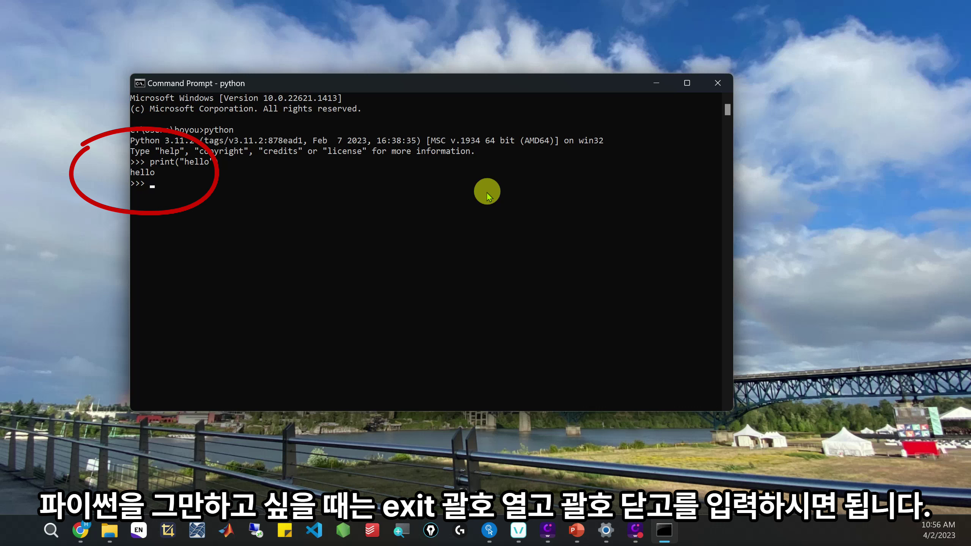
Leave the Python interpreter with exit() and close the Command Prompt window
type("exit(")
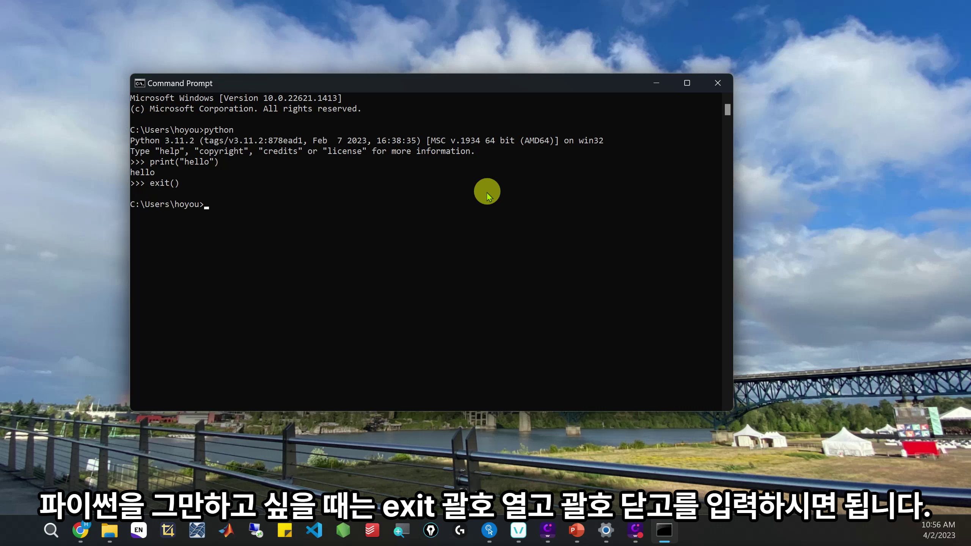
left_click(719, 85)
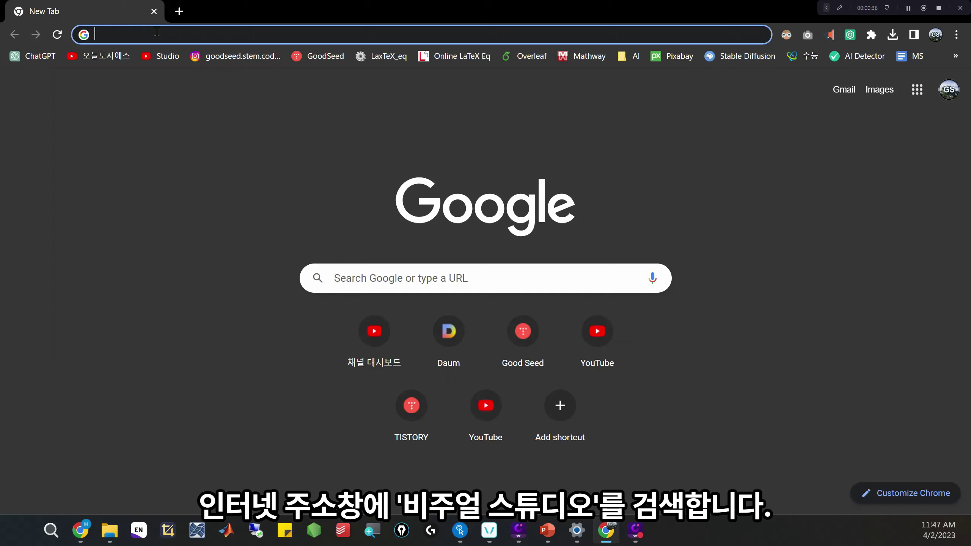
Search the web for 비주얼 스튜디오 and open the Visual Studio Code site, code.visualstudio.com
type("비주얼 스튜디오")
double_click(157, 34)
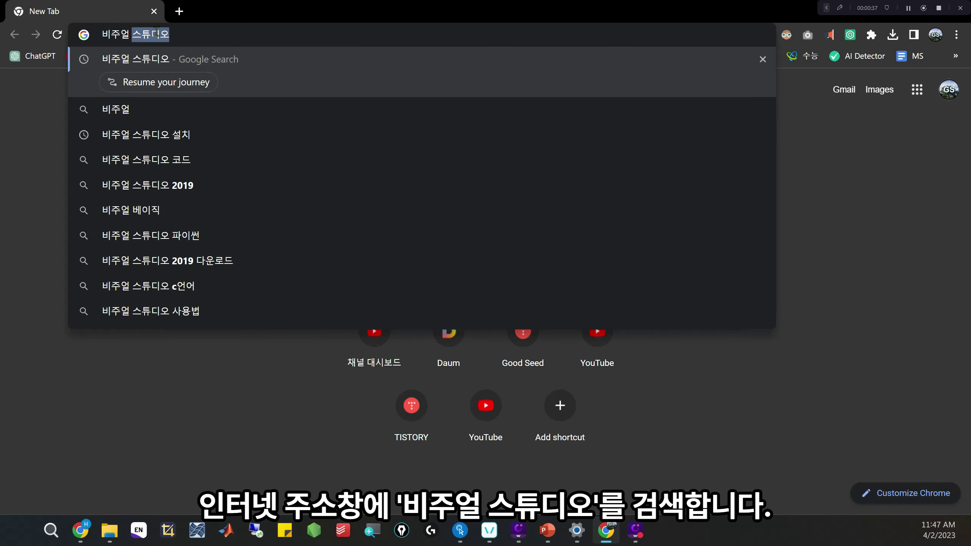
type("스튜디오")
key("Return")
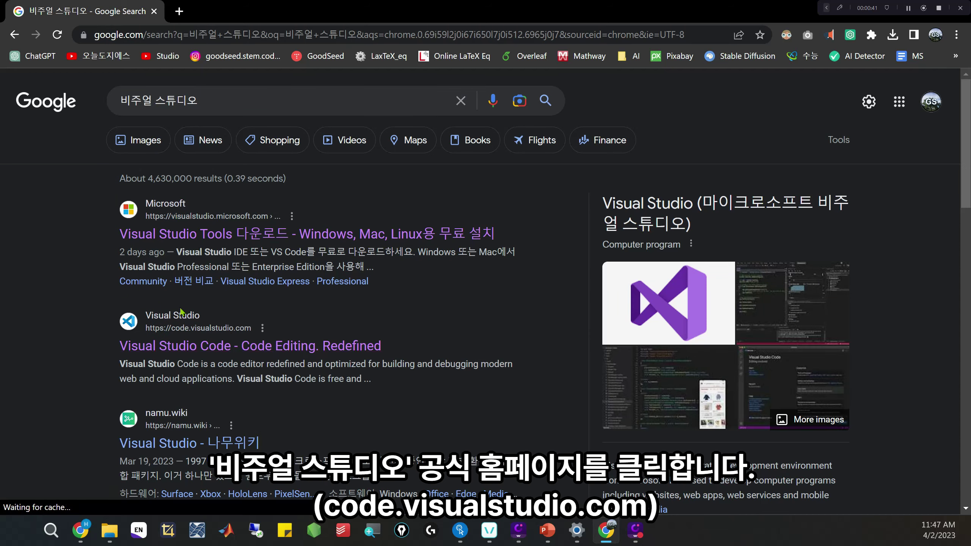
left_click(229, 346)
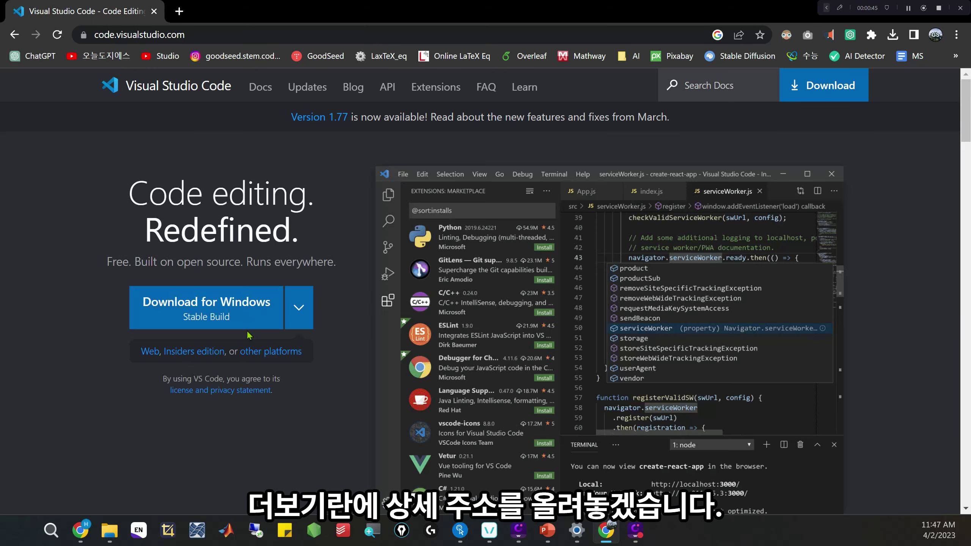
Download the stable Windows x64 User Installer of Visual Studio Code and launch the downloaded setup file
left_click(304, 315)
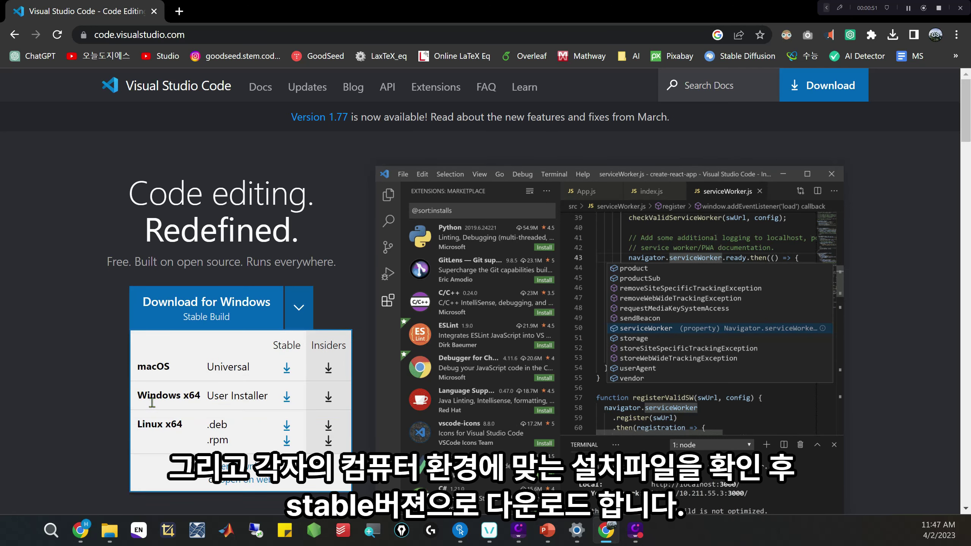
left_click(287, 398)
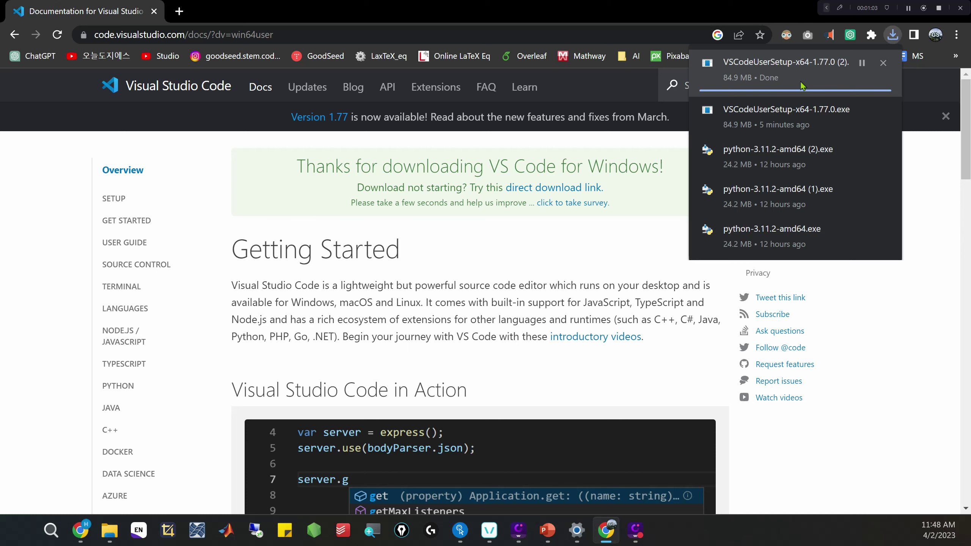
left_click(772, 64)
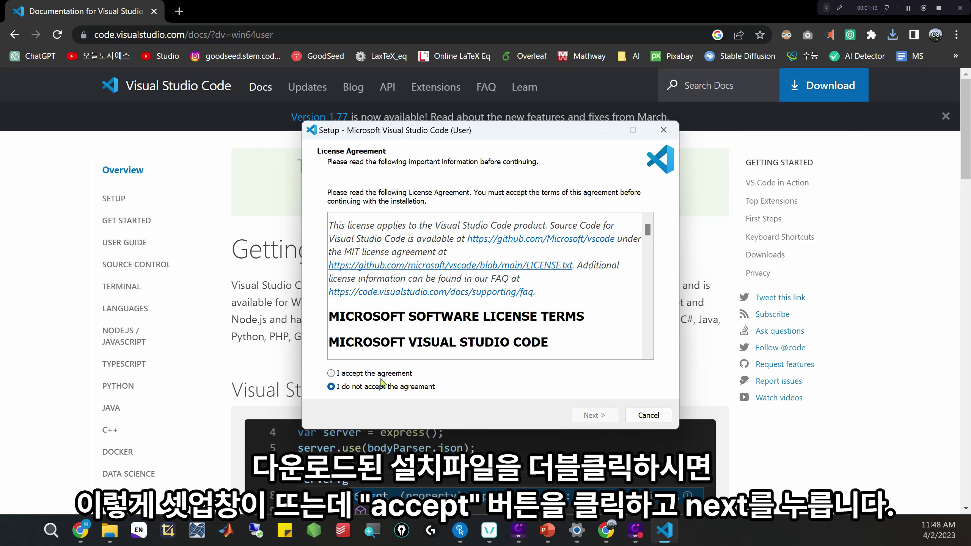
Accept the license agreement and keep the default destination and Start Menu folder in the setup wizard
left_click(381, 375)
left_click(586, 417)
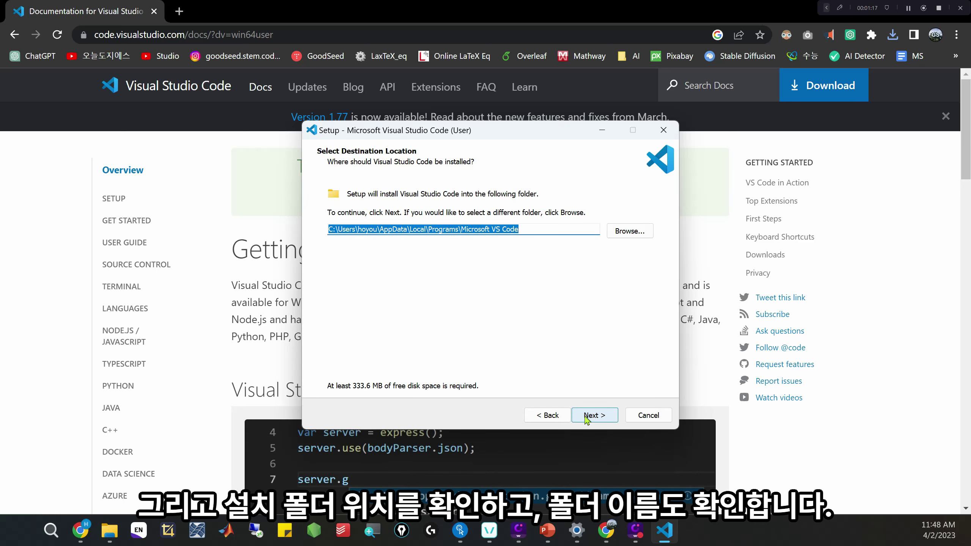
left_click(585, 418)
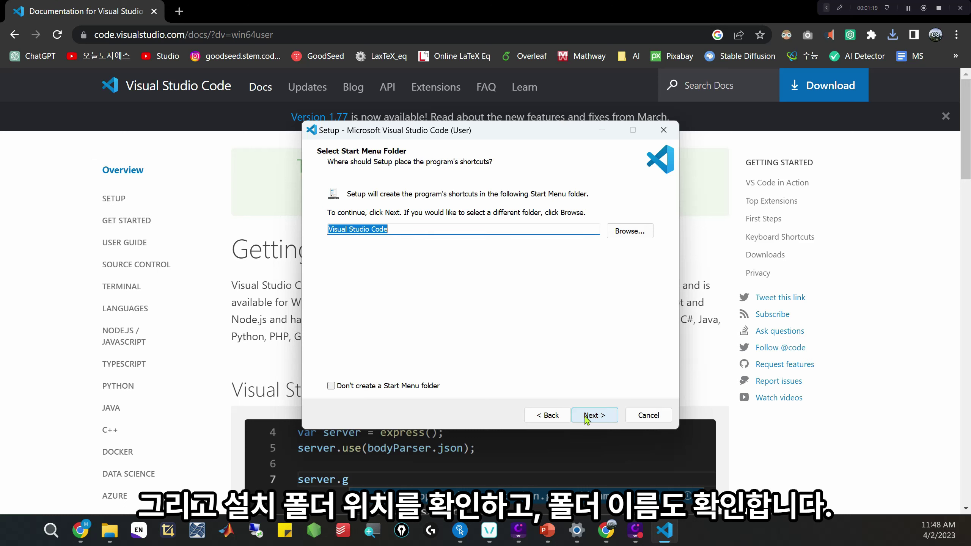
left_click(586, 418)
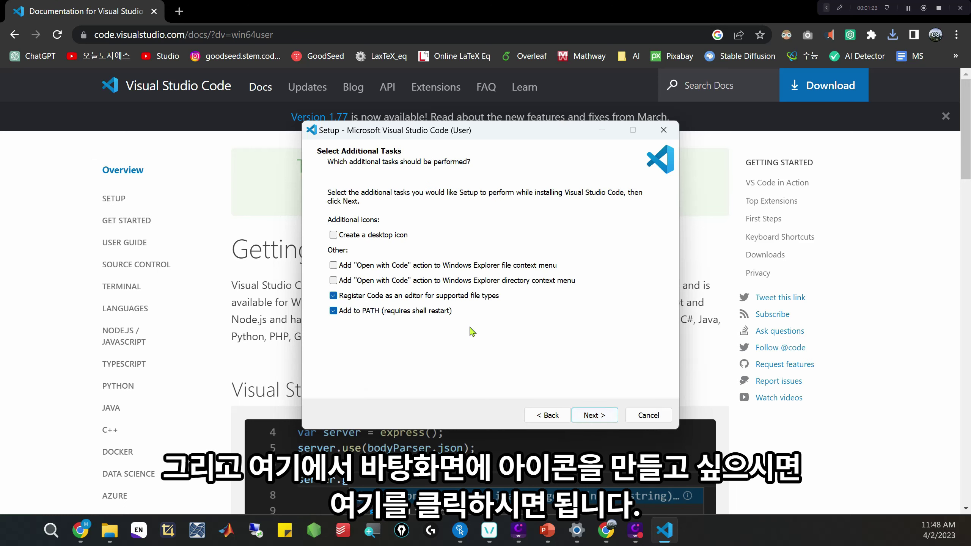
Select the desktop icon option, install Visual Studio Code, and finish the setup with the launch option kept on
left_click(340, 237)
left_click(596, 416)
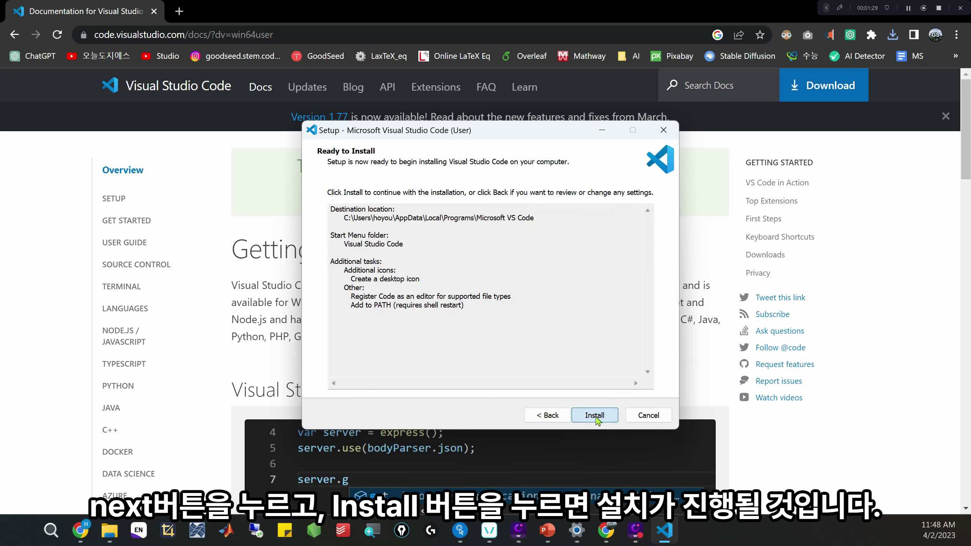
left_click(595, 418)
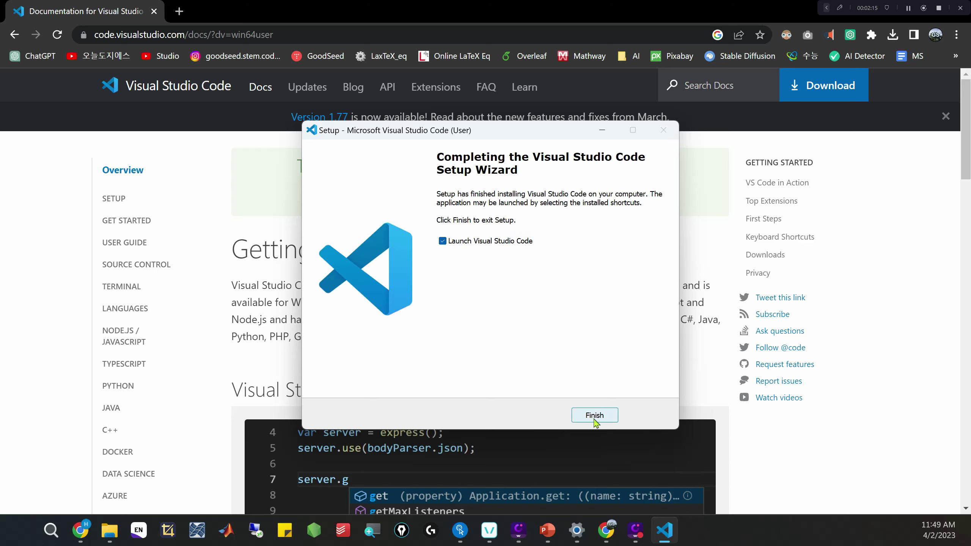
left_click(595, 415)
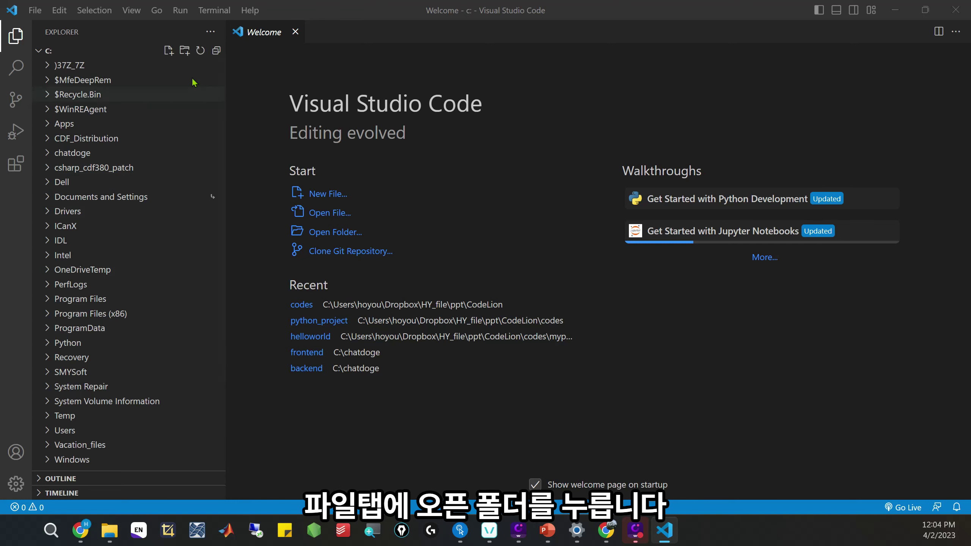
Create a folder named vs_ex on the C: drive, open it as the working folder, and trust its authors
left_click(32, 12)
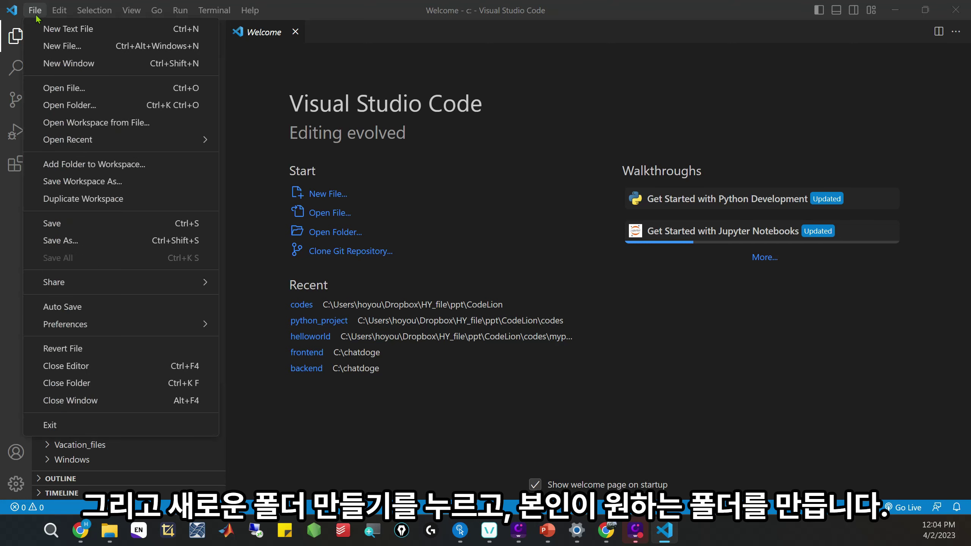
left_click(63, 107)
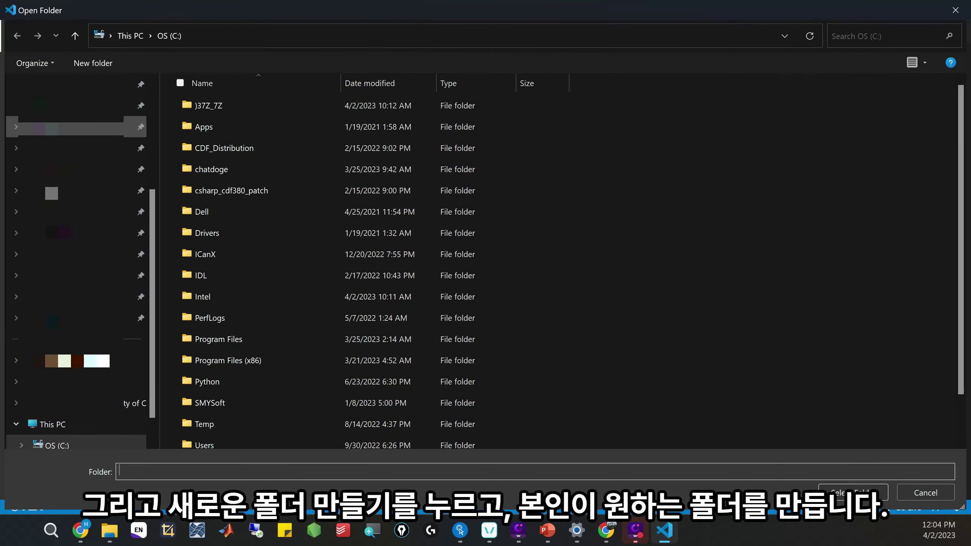
left_click(93, 63)
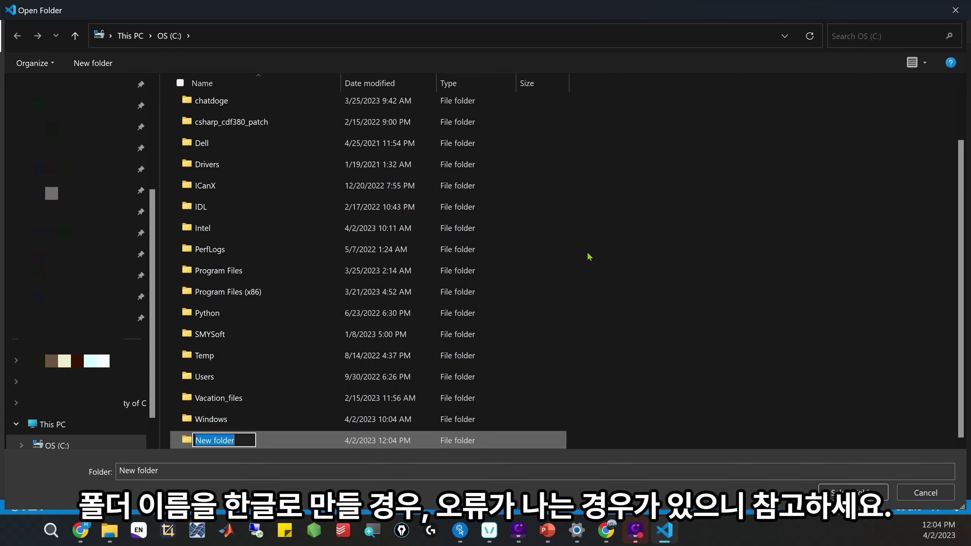
type("vs_ex")
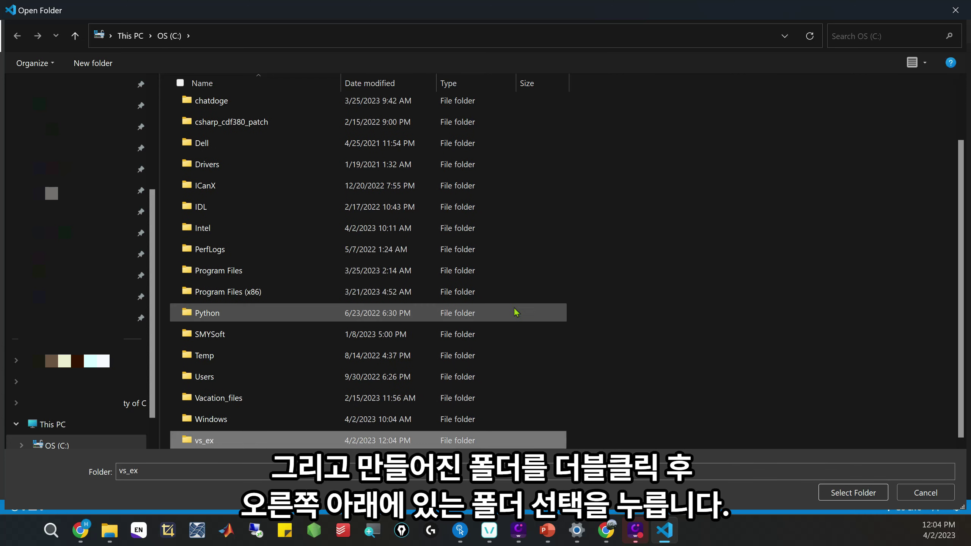
double_click(249, 442)
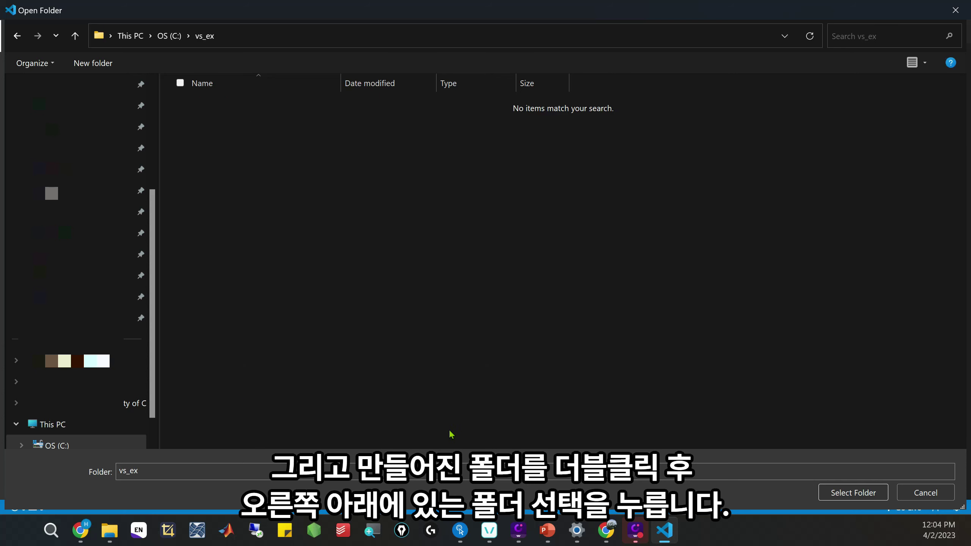
left_click(847, 492)
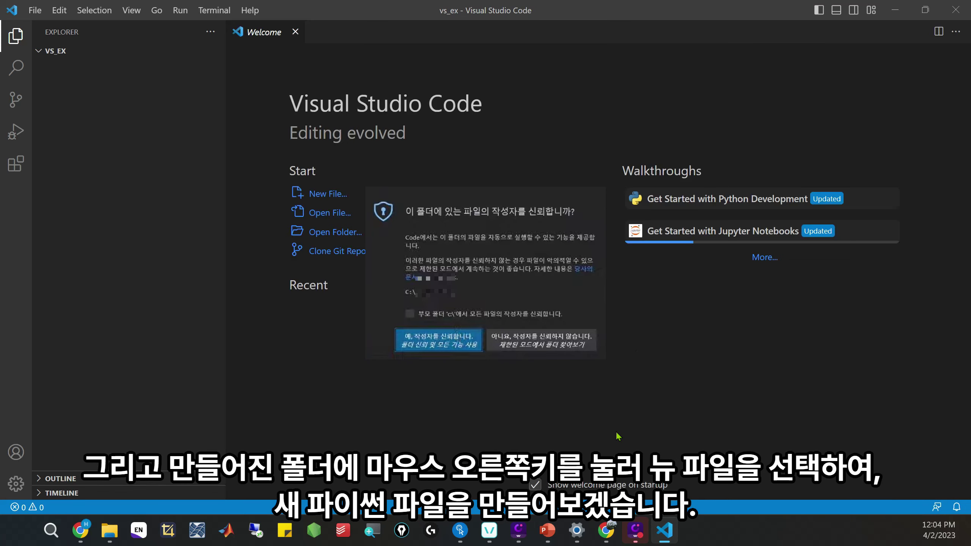
key("Return")
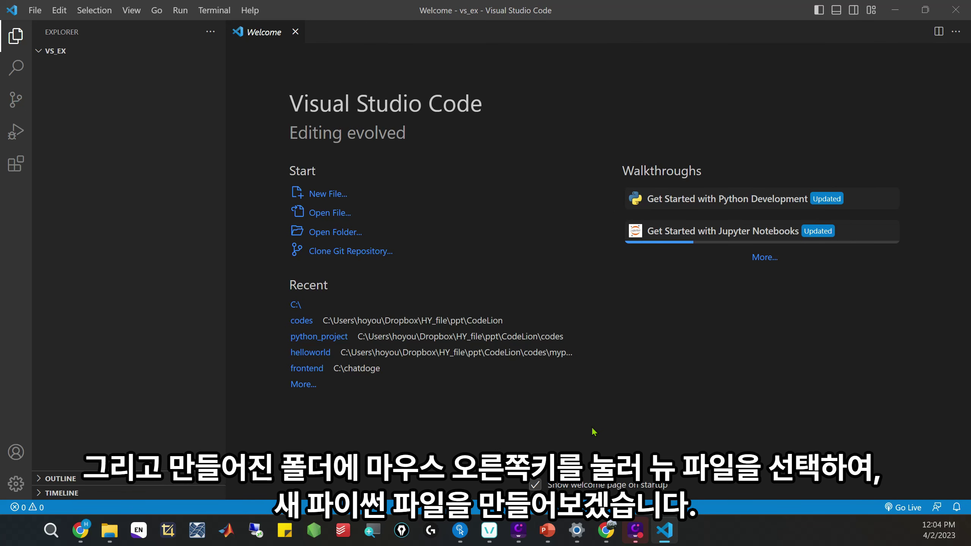
Create a new Python file named hello.py in the vs_ex folder
right_click(72, 82)
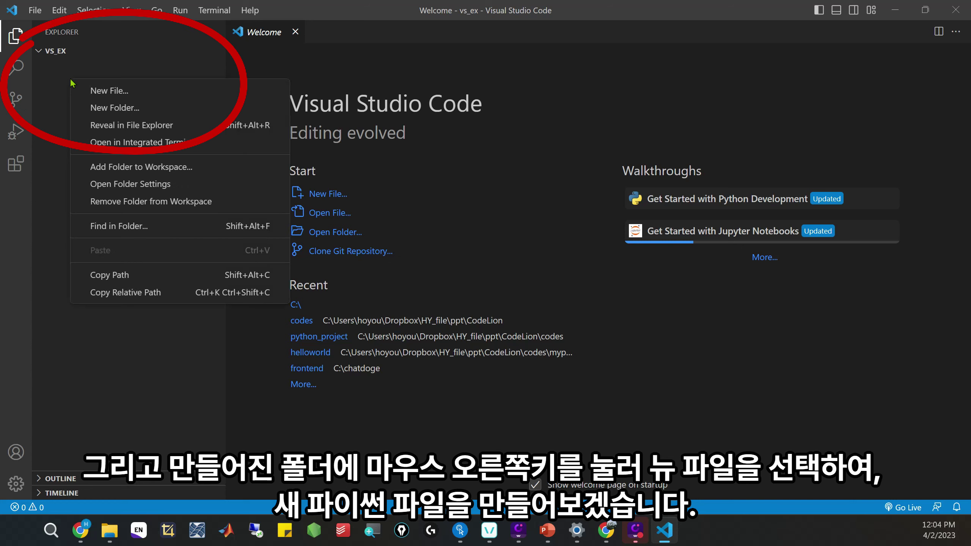
left_click(94, 91)
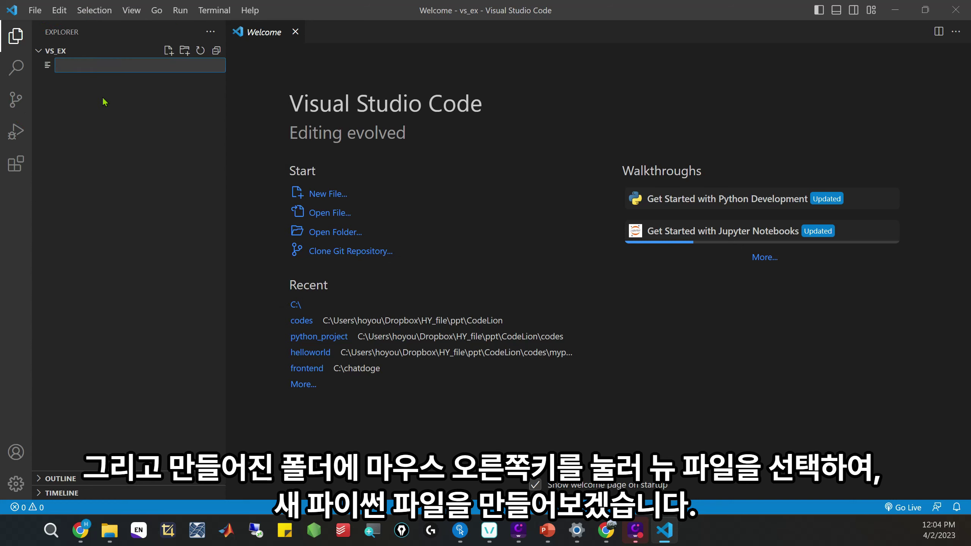
type("hello.py")
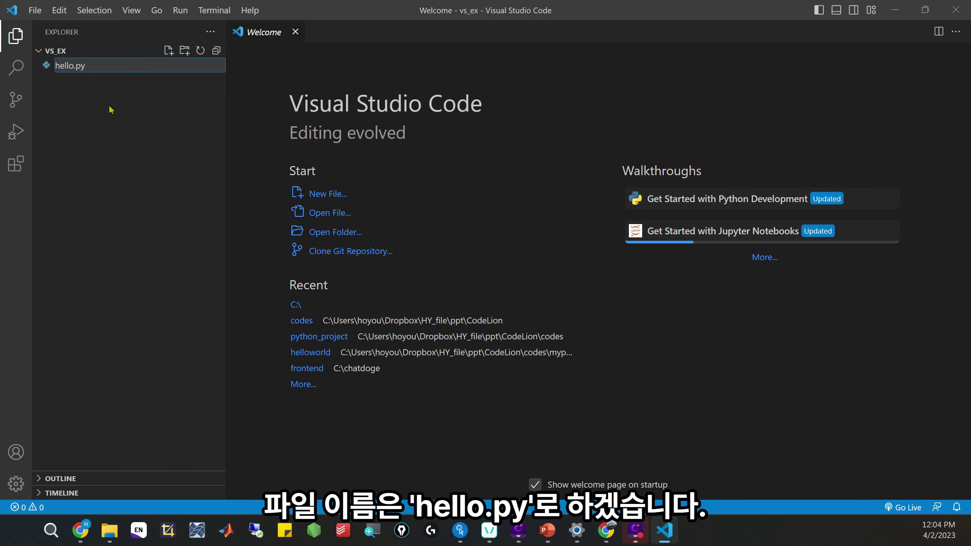
key("Return")
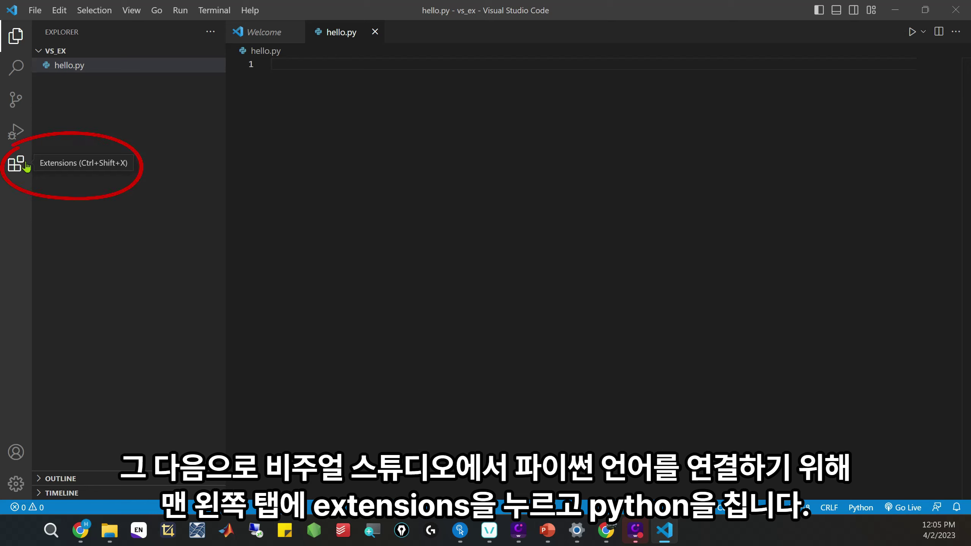
Search the extensions marketplace for python and open the details page of Microsoft's Python extension
left_click(25, 165)
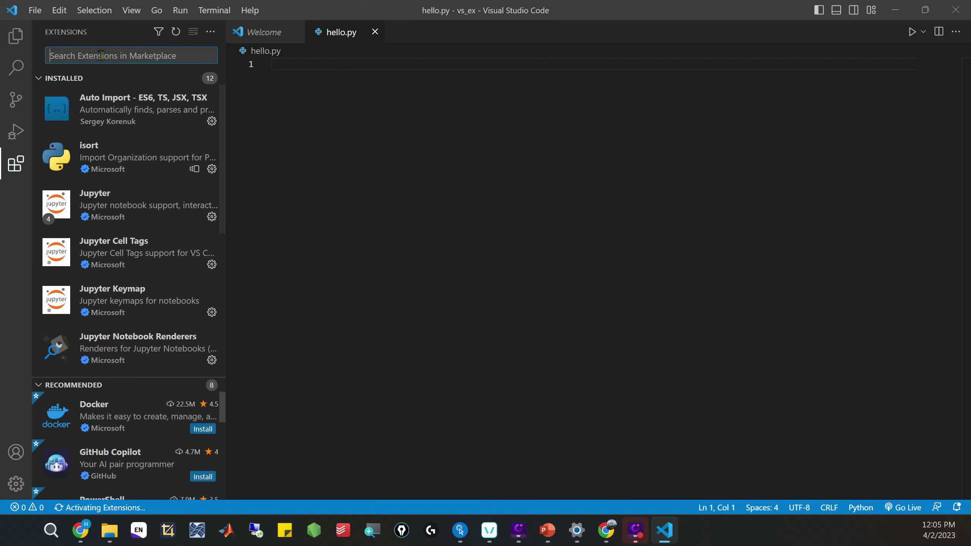
type("python")
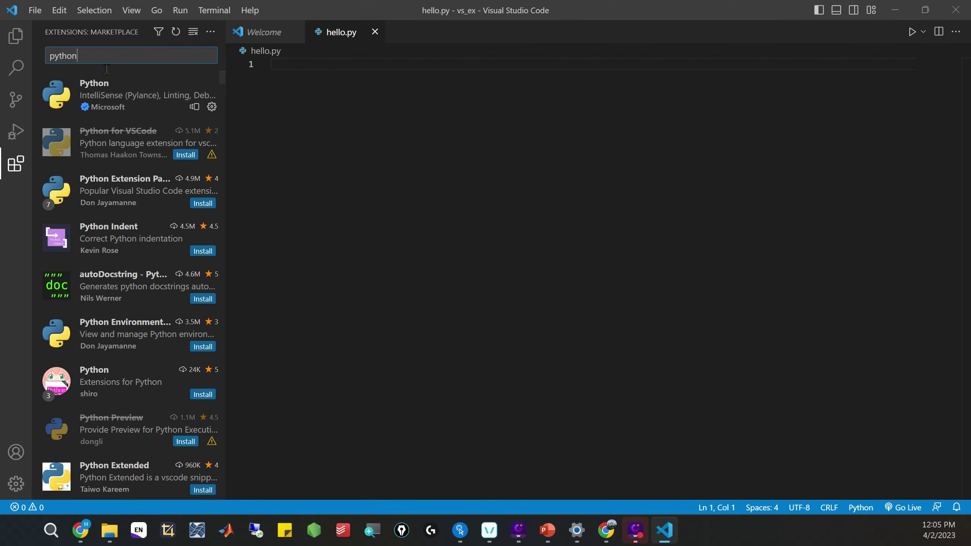
left_click(111, 91)
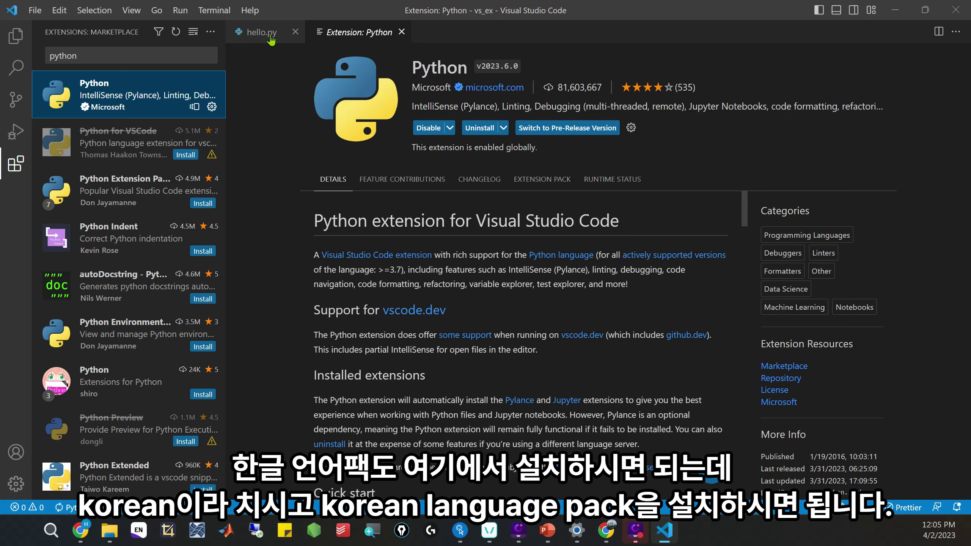
key("ctrl+a")
type("korean")
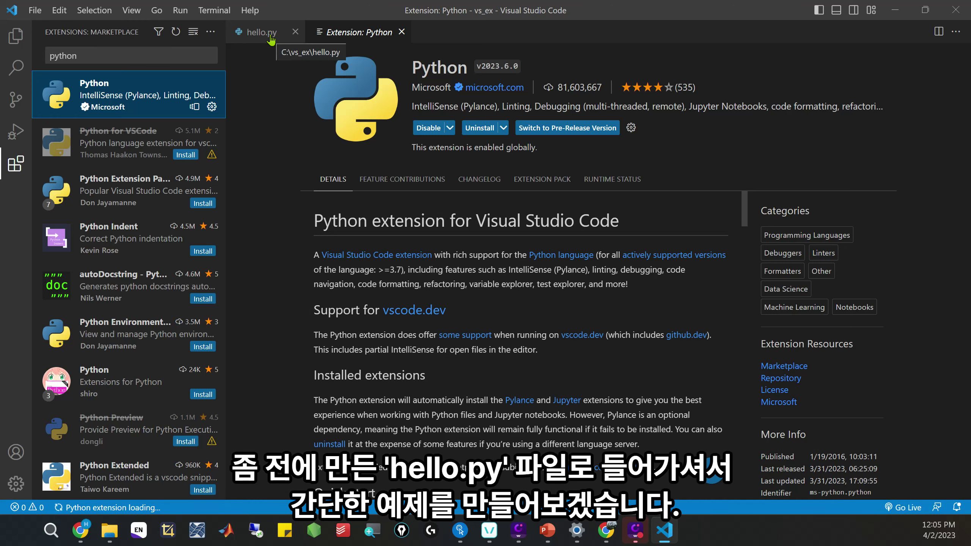
Return to hello.py in the file explorer view, enter print("hello") on line 1, and run the file
left_click(261, 32)
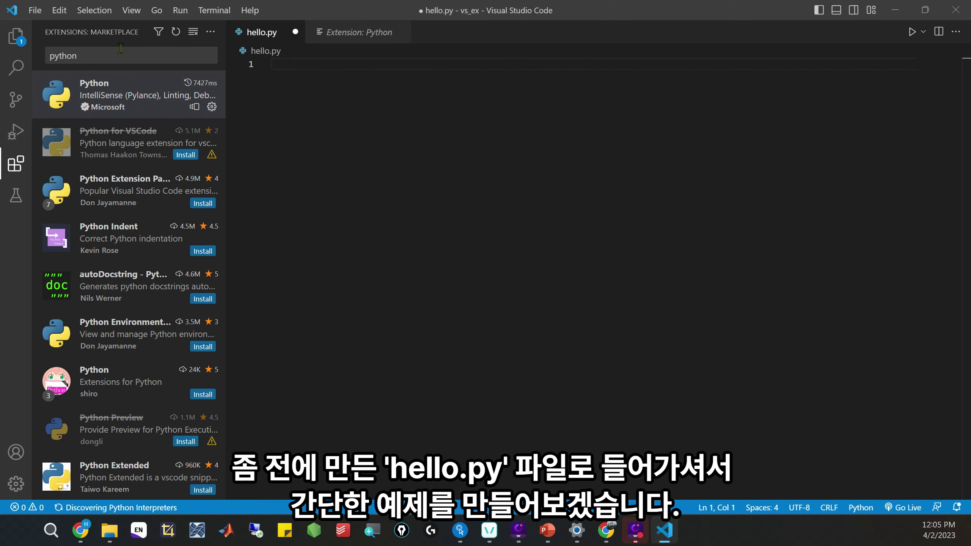
left_click(16, 35)
left_click(301, 64)
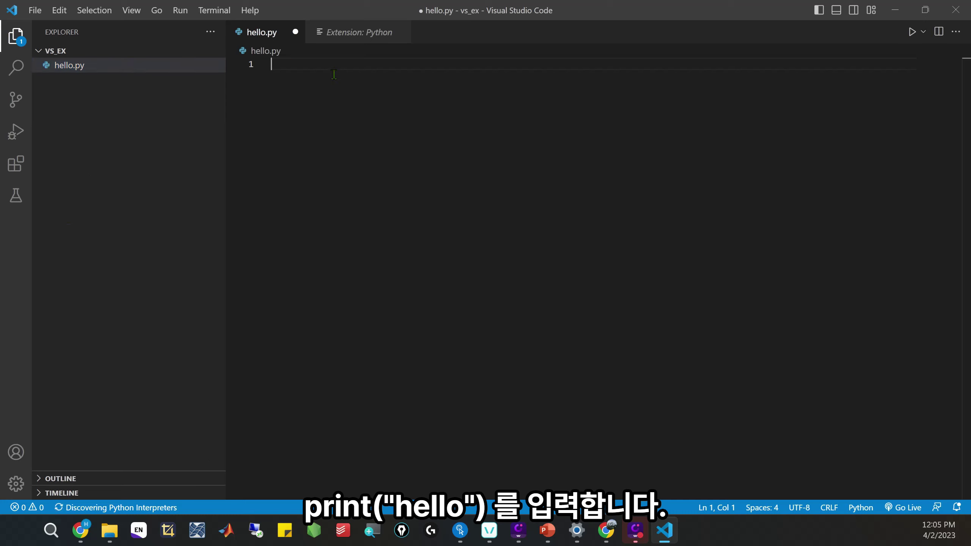
type("print")
type("(\"he")
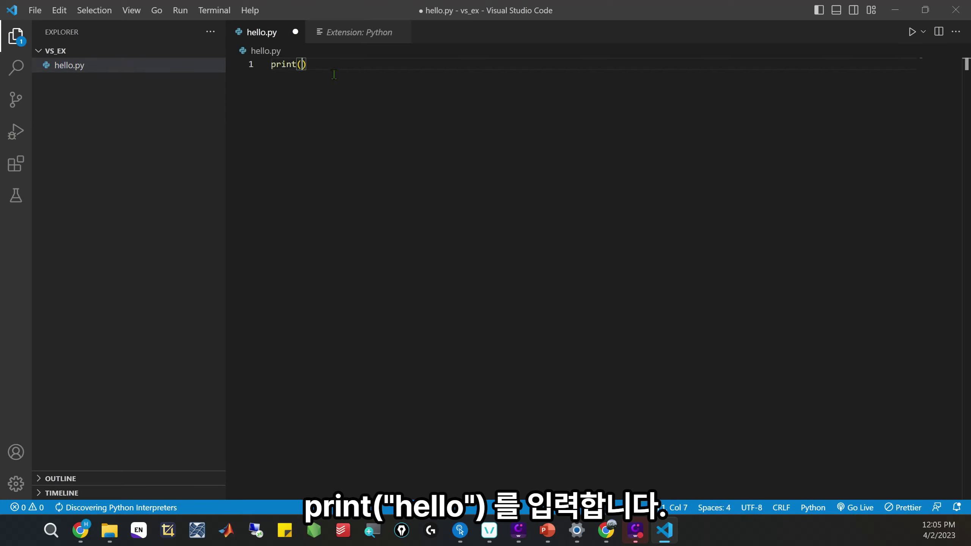
type("llo")
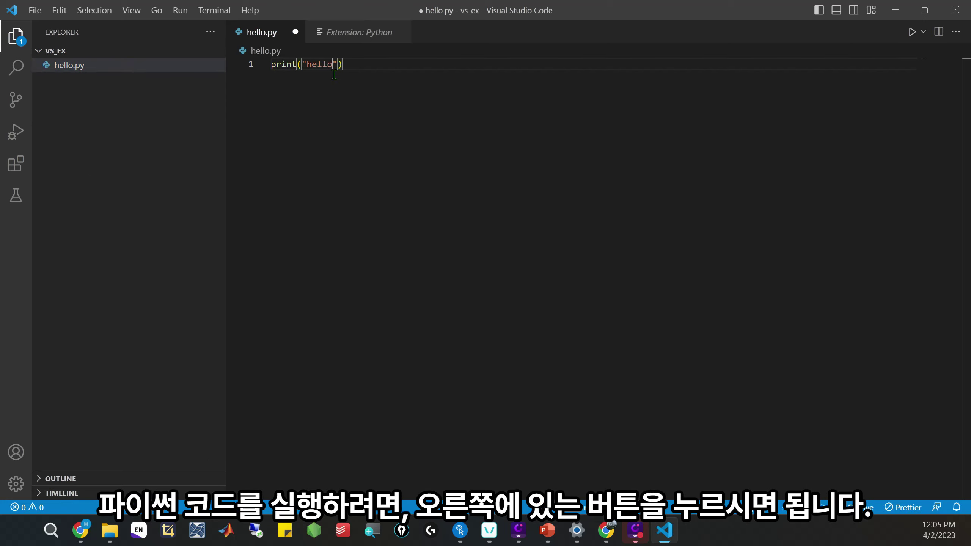
left_click(911, 32)
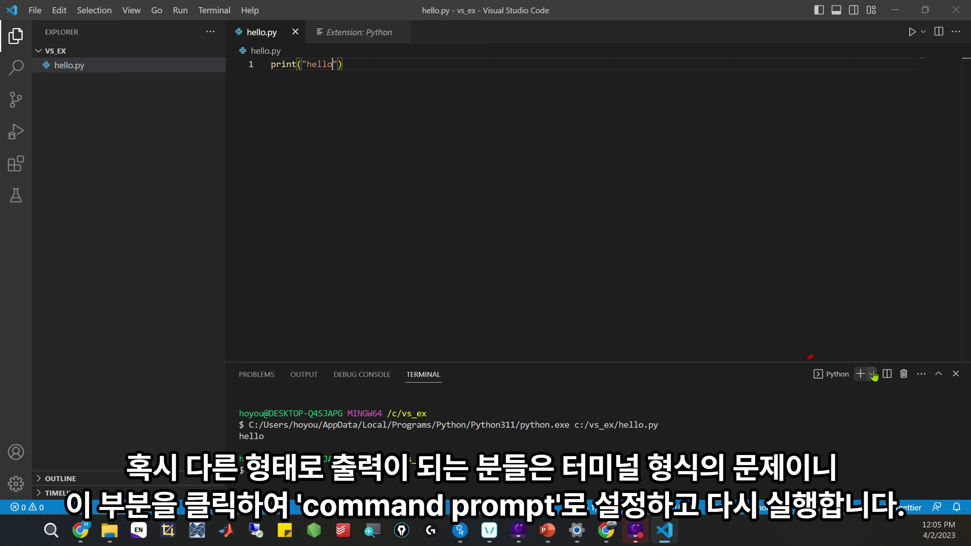
Open a new Command Prompt terminal and run hello.py again
left_click(872, 374)
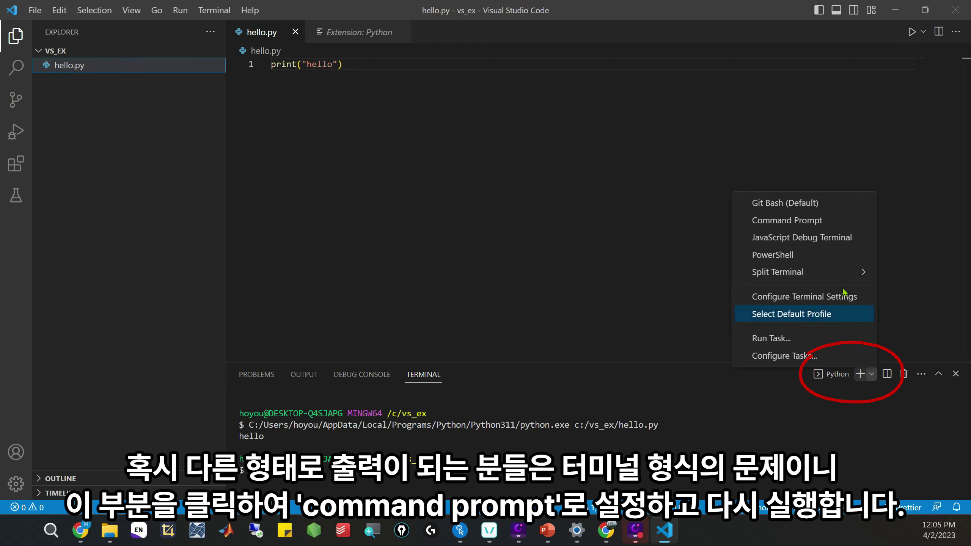
left_click(813, 221)
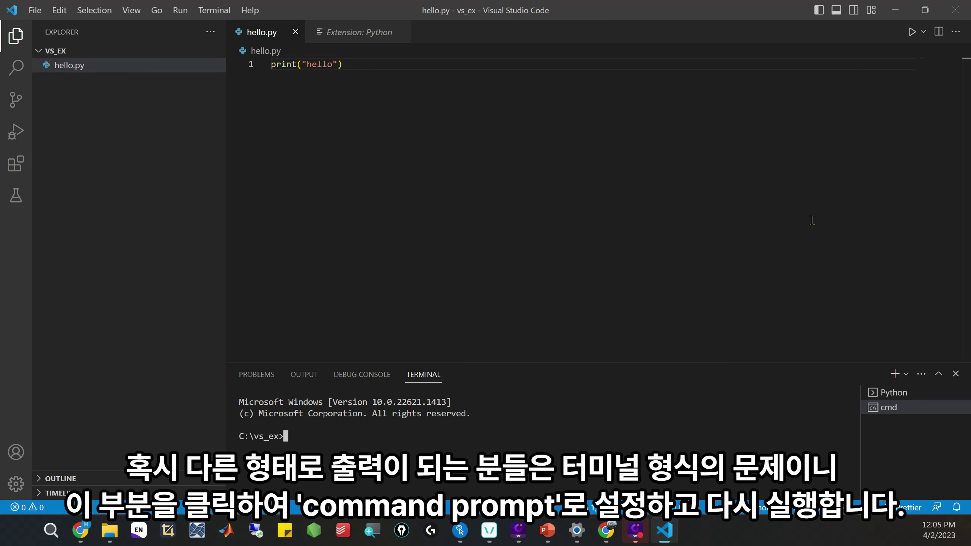
left_click(913, 32)
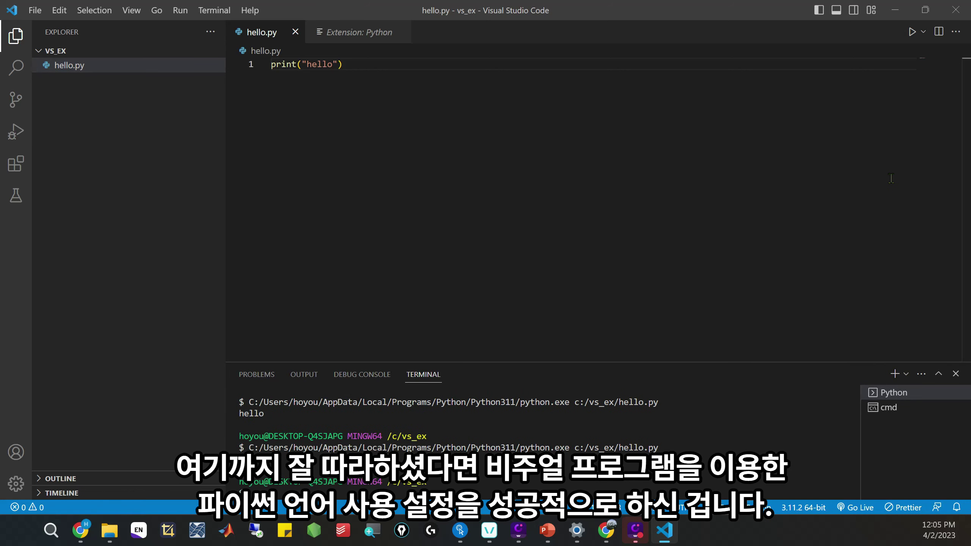